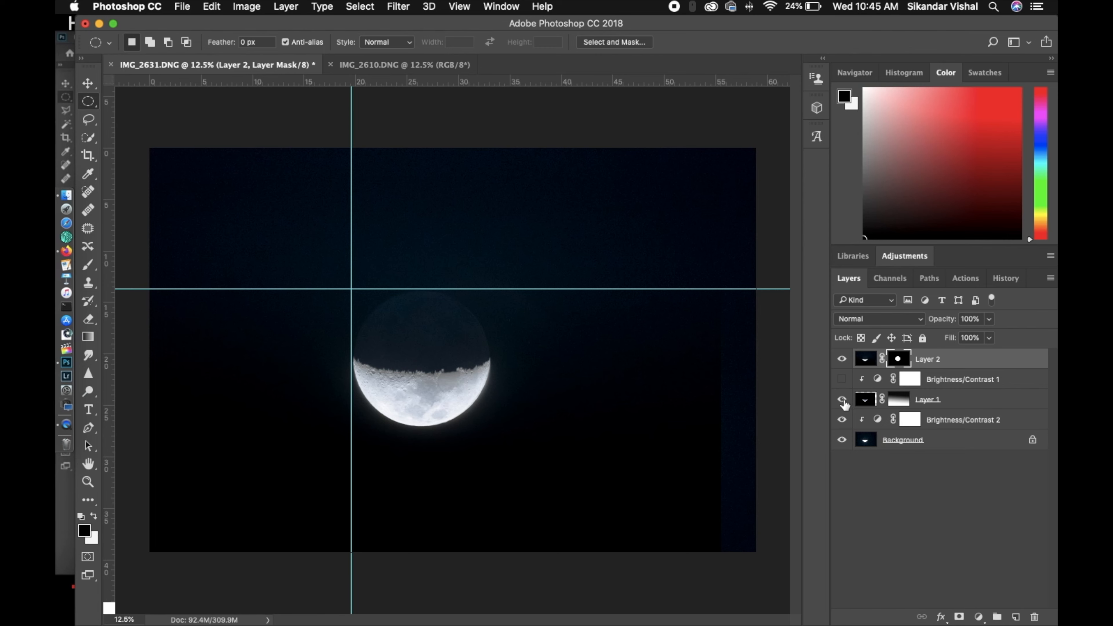
# Hide Layer 1, Brightness/Contrast 2 and the Background to examine the masked moon on Layer 2 alone
pyautogui.click(844, 400)
pyautogui.click(843, 420)
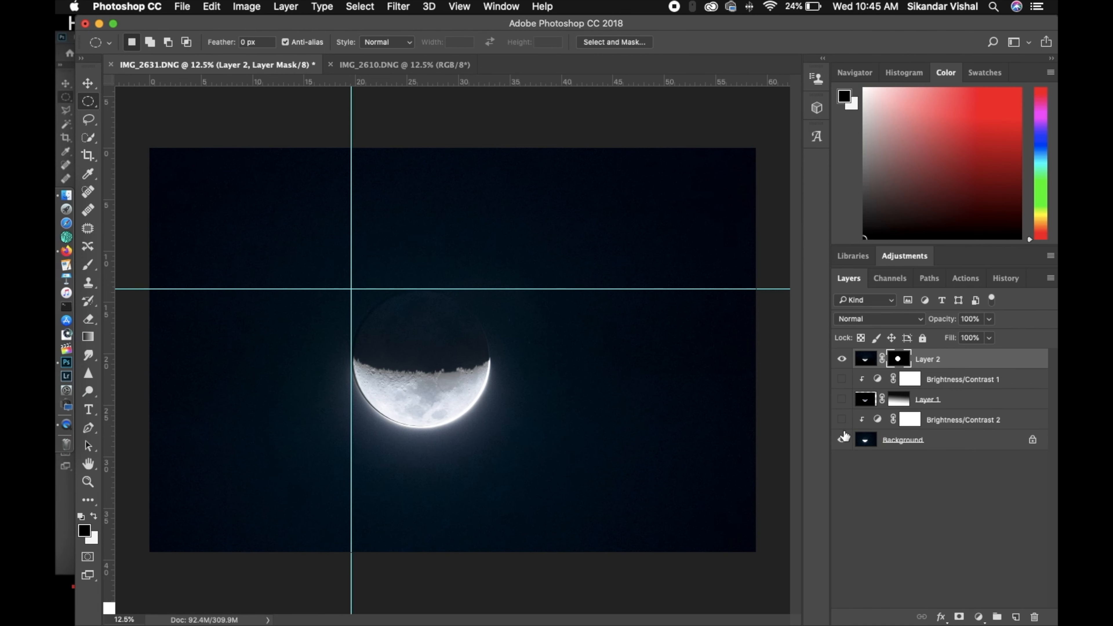
pyautogui.click(842, 440)
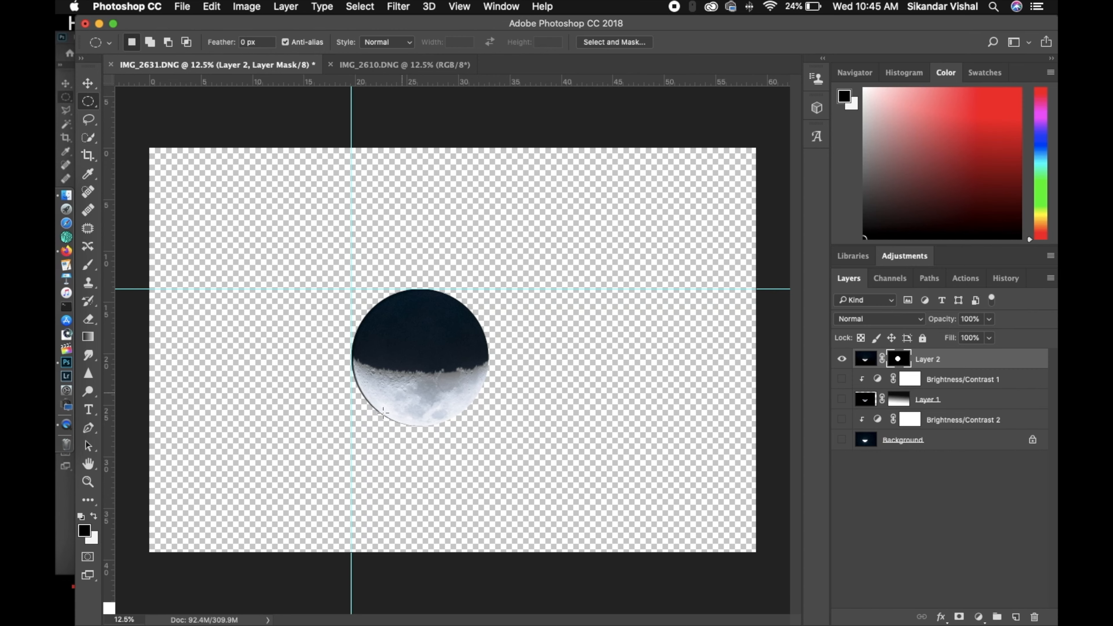
pyautogui.press('super+plus')
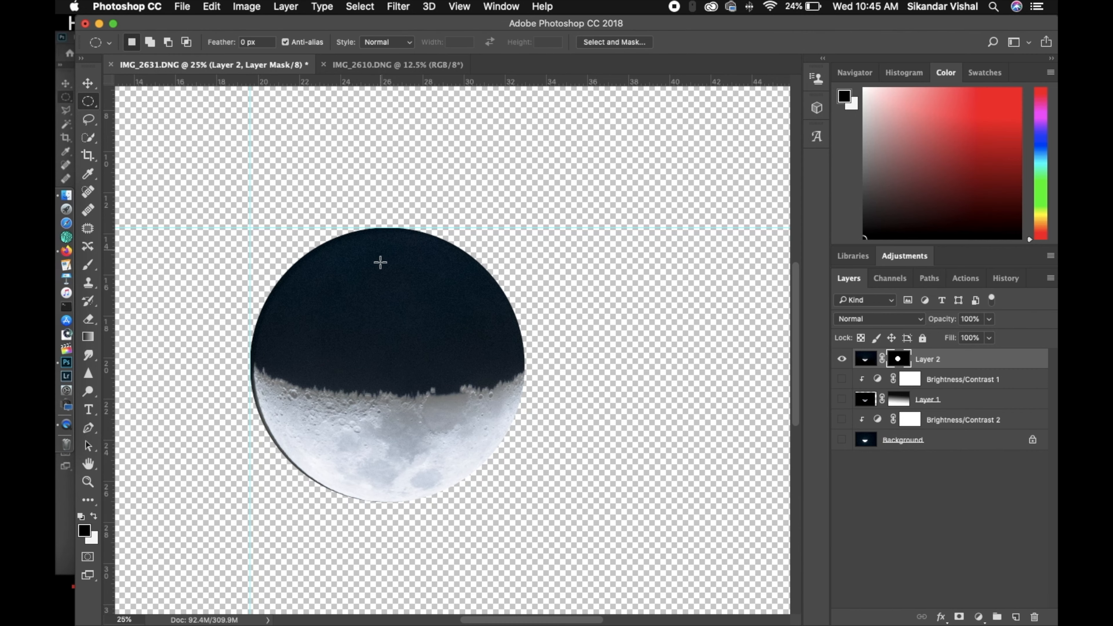
pyautogui.press('super+minus')
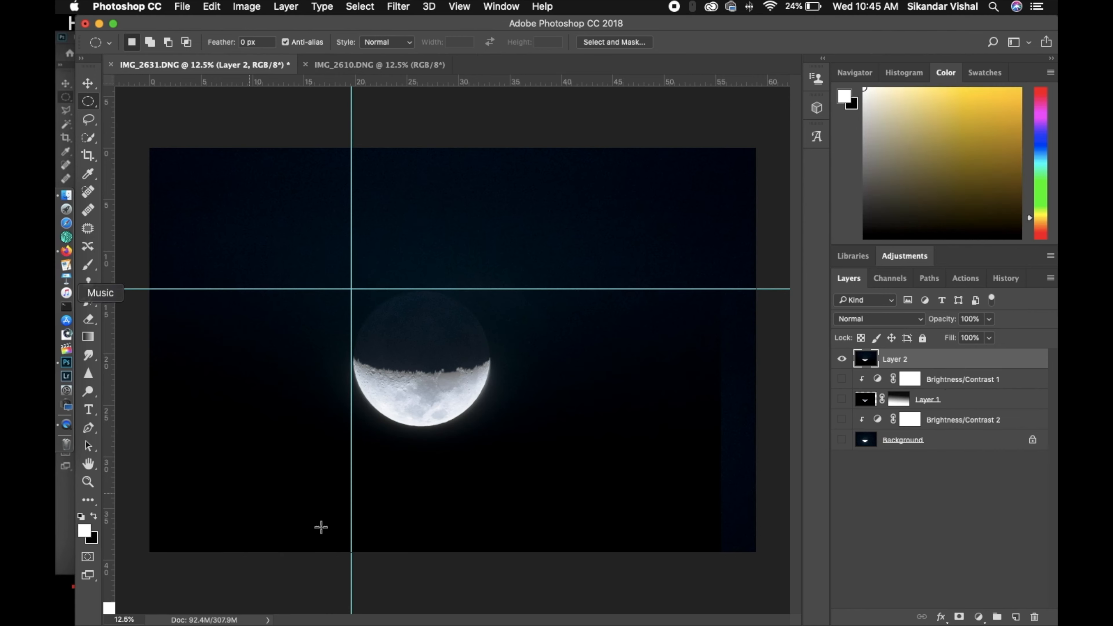
# Replace Layer 2's mask with a new circular one fitted closely to the moon's outline
pyautogui.moveTo(365, 308); pyautogui.dragTo(487, 422)
pyautogui.rightClick(898, 357)
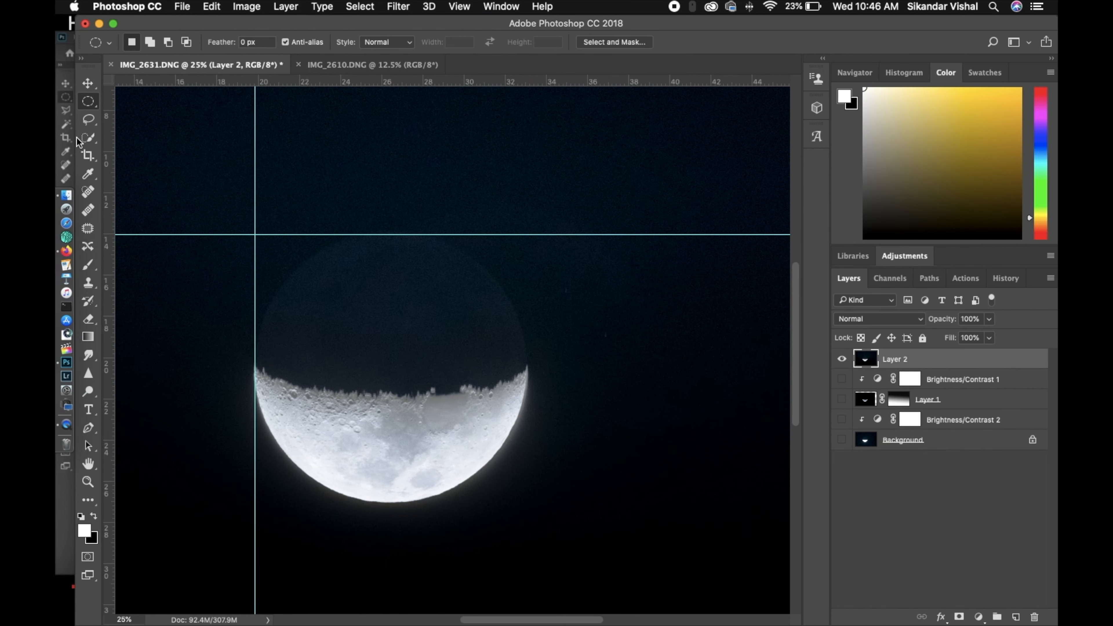
pyautogui.moveTo(256, 236); pyautogui.dragTo(522, 497)
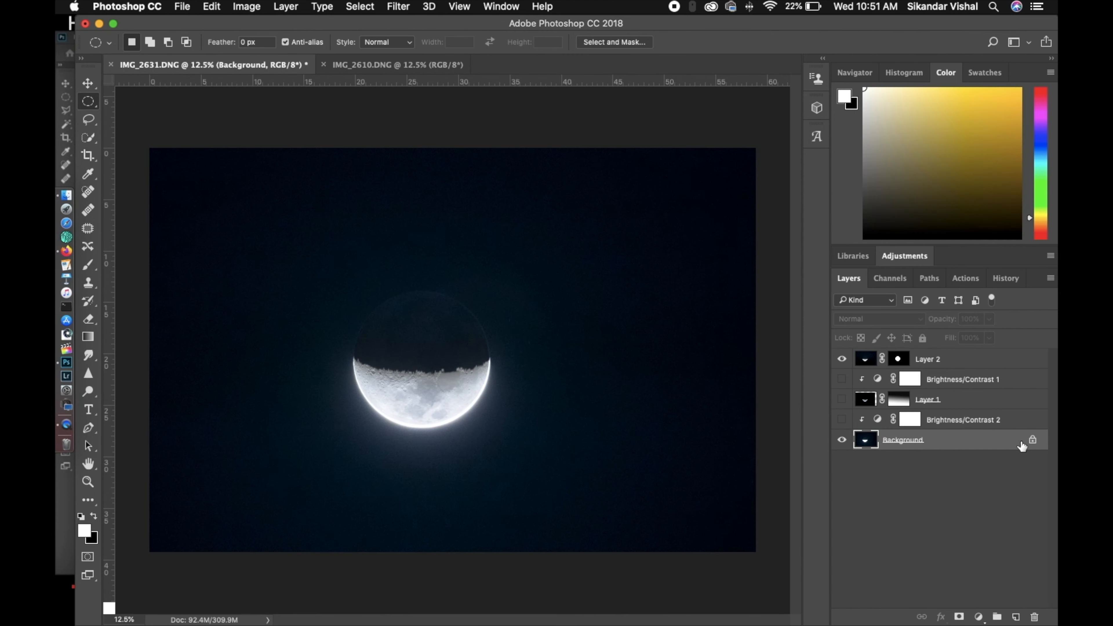
# Unlock the Background so that it becomes an editable layer
pyautogui.click(1033, 440)
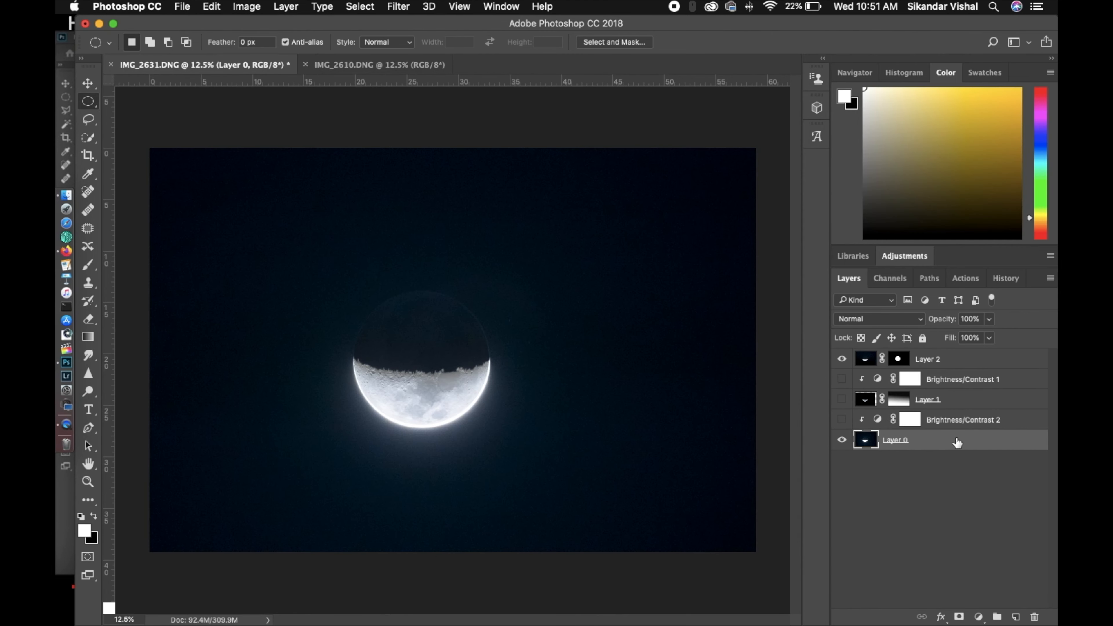
pyautogui.hotkey('ctrl', 't')
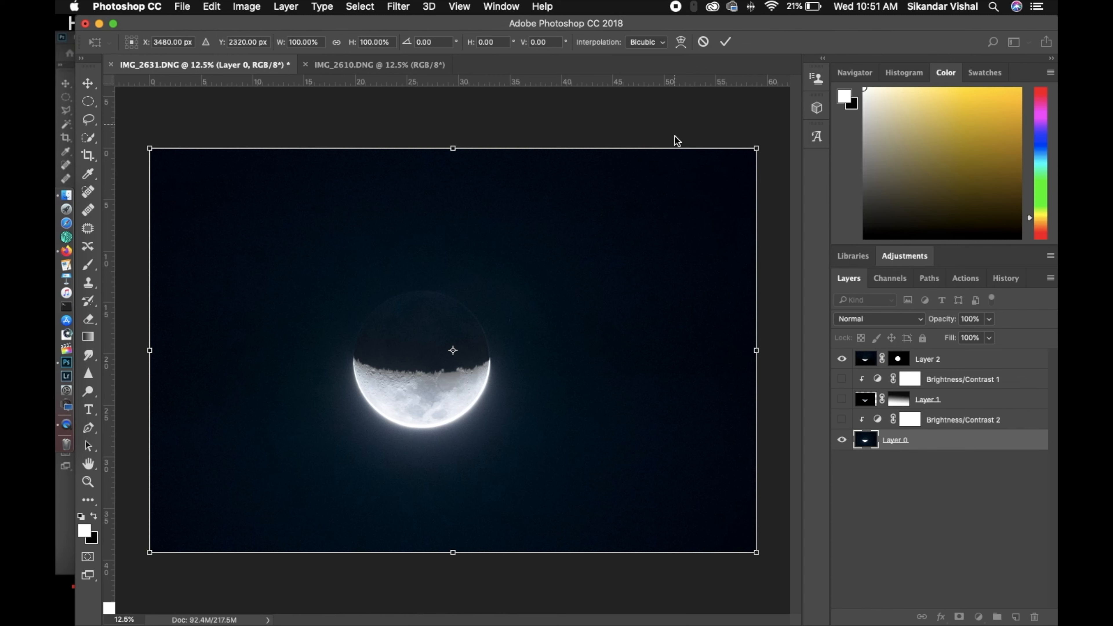
pyautogui.press('Return')
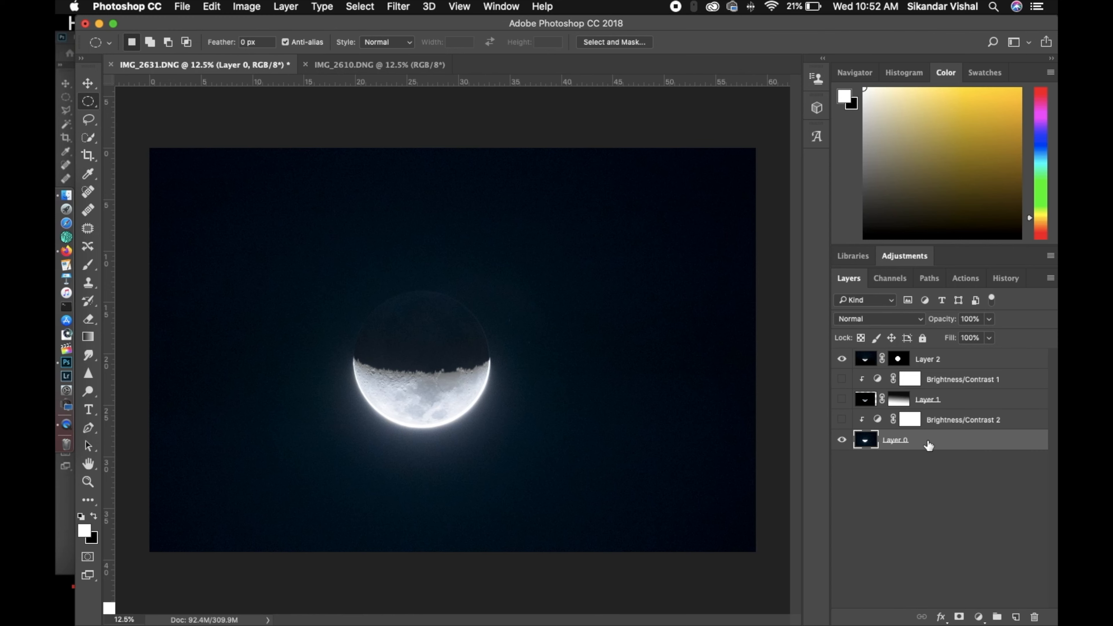
pyautogui.hotkey('ctrl', 't')
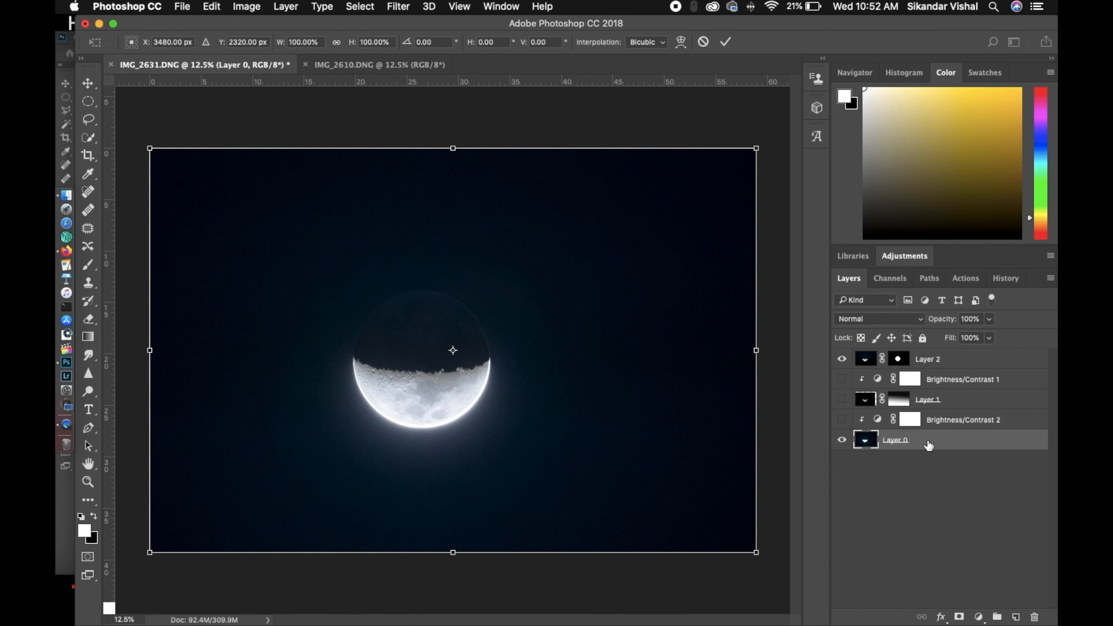
pyautogui.press('super+plus')
pyautogui.press('super+minus')
pyautogui.click(704, 42)
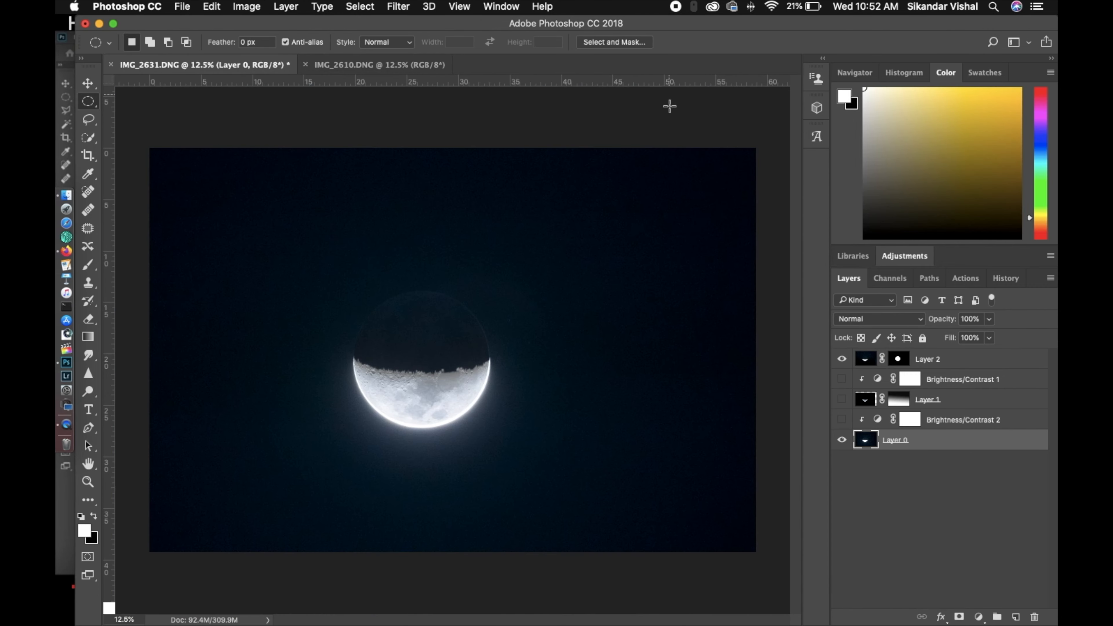
# Free-transform the bottom layer, pulling in all four sides to about 96.6% width and 90.3% height
pyautogui.press('super+t')
pyautogui.press('super+plus')
pyautogui.press('super+minus')
pyautogui.press('super+minus')
pyautogui.press('super+minus')
pyautogui.moveTo(453, 217); pyautogui.dragTo(453, 234)
pyautogui.moveTo(453, 484); pyautogui.dragTo(453, 476)
pyautogui.moveTo(653, 355); pyautogui.dragTo(645, 355)
pyautogui.moveTo(253, 355); pyautogui.dragTo(261, 354)
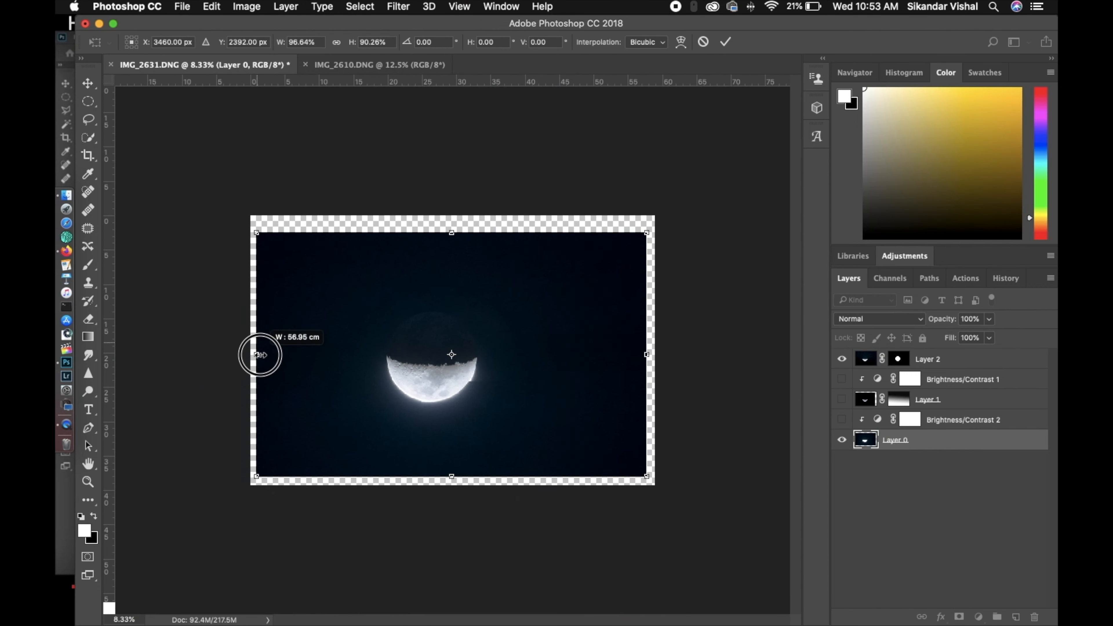
# Fine-tune the bottom layer to about 96.03% width and 91.21% height, nudging it left and up to align the moons, and apply the transform
pyautogui.press('super+plus')
pyautogui.press('super+plus')
pyautogui.press('super+plus')
pyautogui.press('Left')
pyautogui.press('Left')
pyautogui.press('Left')
pyautogui.press('Left')
pyautogui.press('Left')
pyautogui.press('Up')
pyautogui.press('Up')
pyautogui.press('Up')
pyautogui.press('Up')
pyautogui.press('Up')
pyautogui.press('Up')
pyautogui.press('Up')
pyautogui.press('Up')
pyautogui.press('Up')
pyautogui.press('Up')
pyautogui.press('super+minus')
pyautogui.press('super+minus')
pyautogui.press('super+minus')
pyautogui.press('super+plus')
pyautogui.press('super+plus')
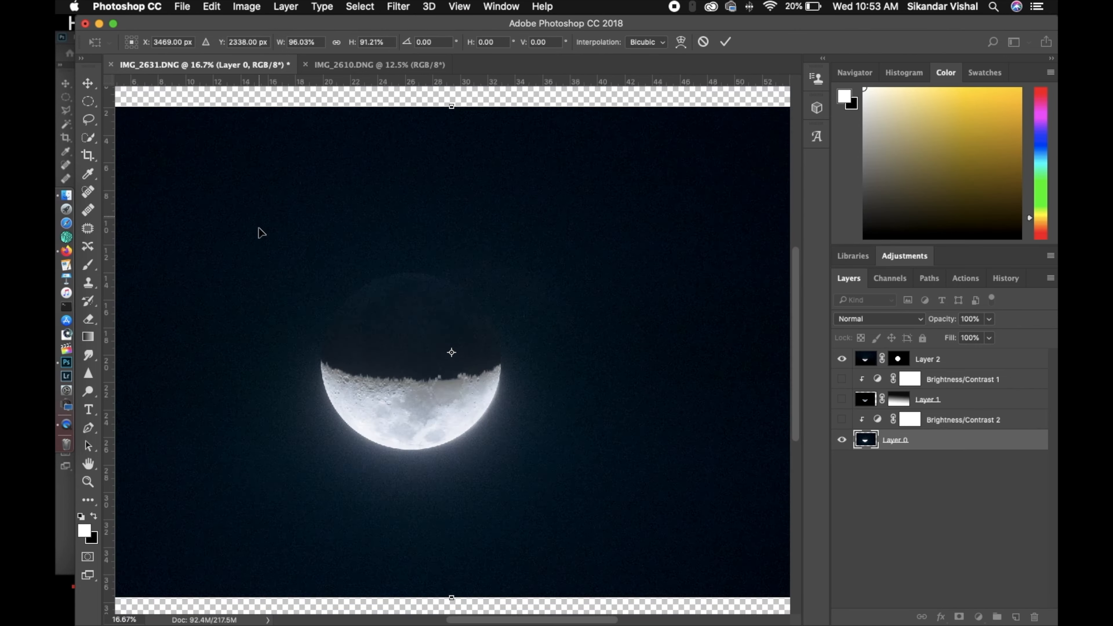
pyautogui.press('super+minus')
pyautogui.press('super+minus')
pyautogui.press('Return')
# Set up a crop with the 4 : 5 (8 : 10) ratio and shift the image to centre the moon horizontally
pyautogui.press('m')
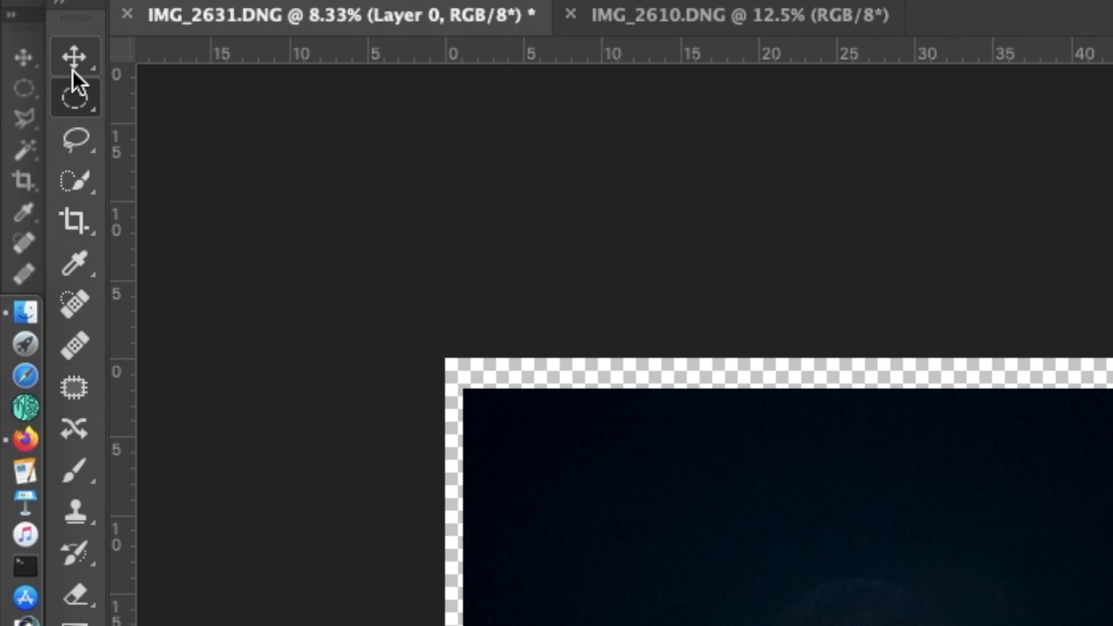
pyautogui.click(74, 221)
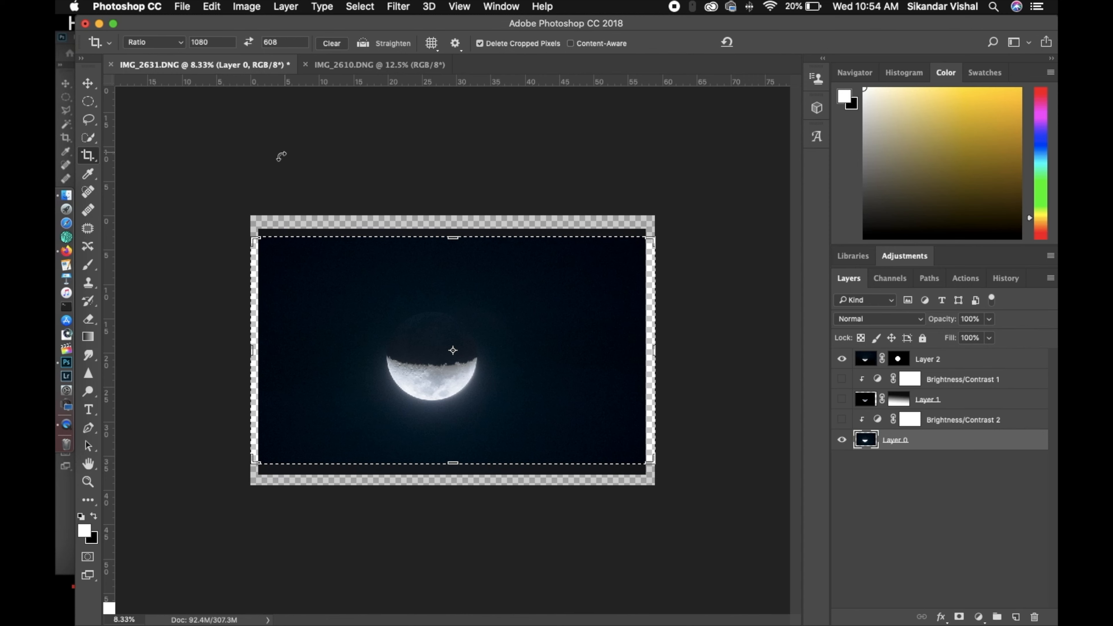
pyautogui.click(181, 46)
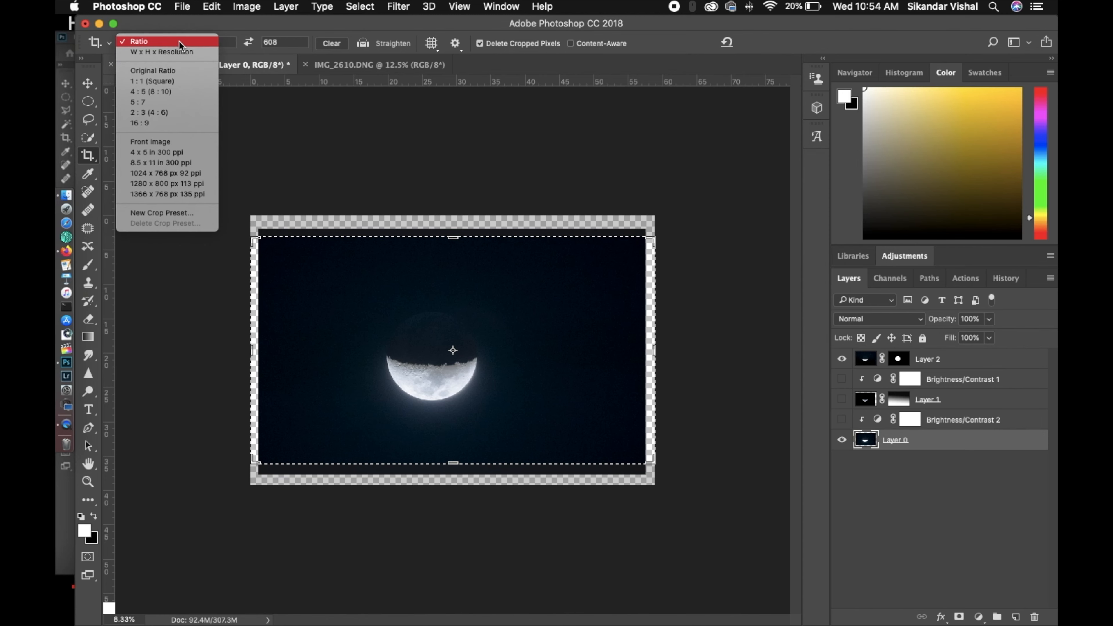
pyautogui.click(199, 91)
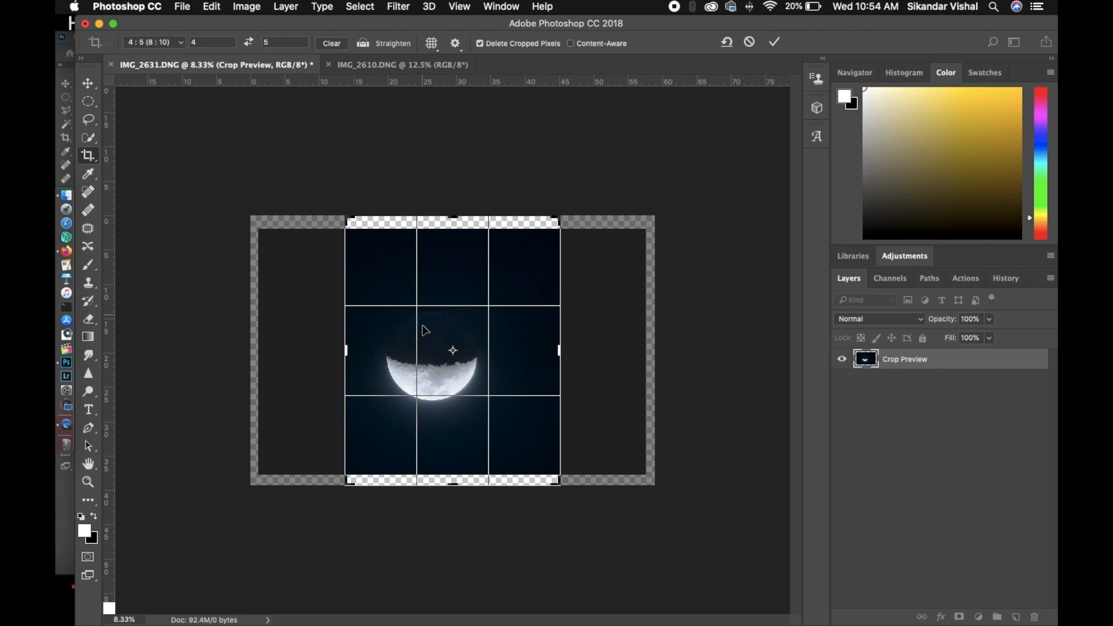
pyautogui.click(434, 361)
pyautogui.moveTo(435, 361); pyautogui.dragTo(454, 362)
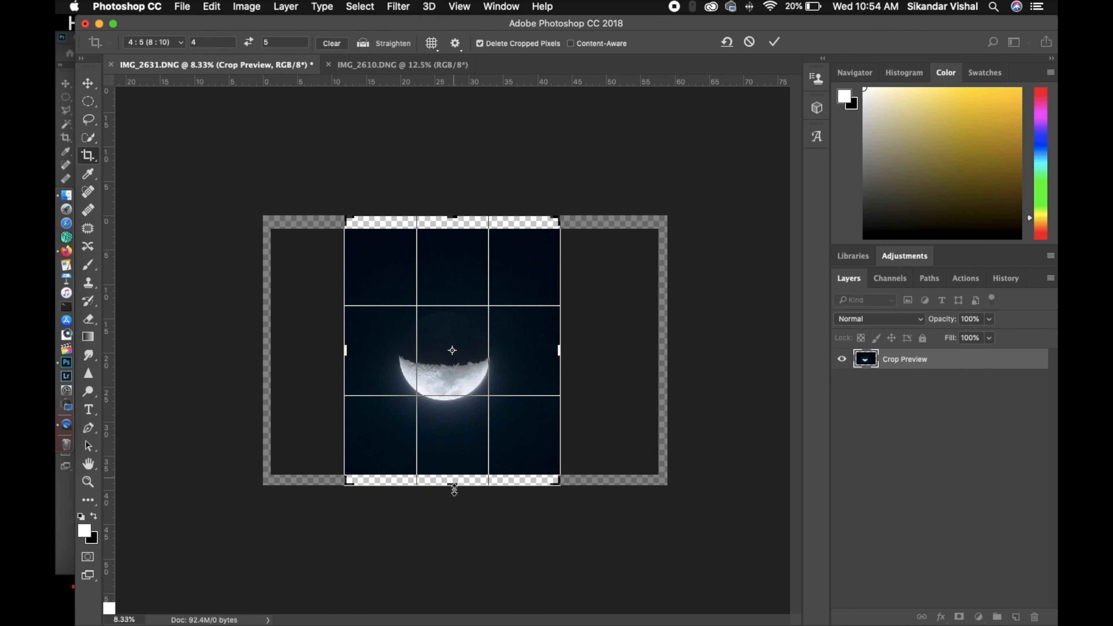
# Tighten the crop's lower and upper edges to exclude the transparent strips, and apply the crop
pyautogui.moveTo(453, 483); pyautogui.dragTo(454, 481)
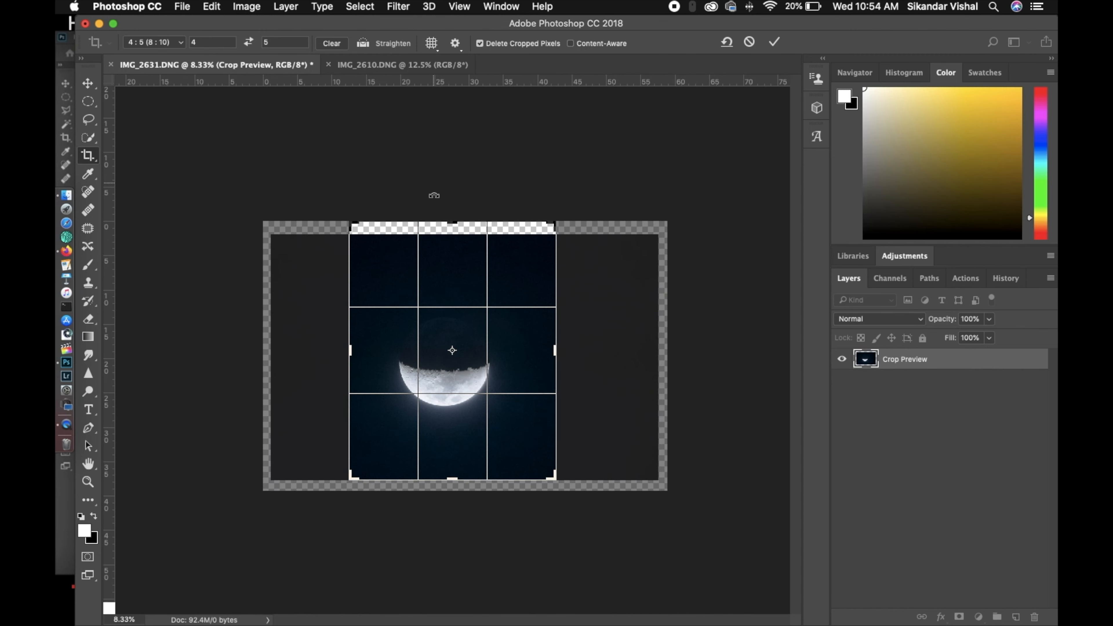
pyautogui.moveTo(451, 216); pyautogui.dragTo(450, 228)
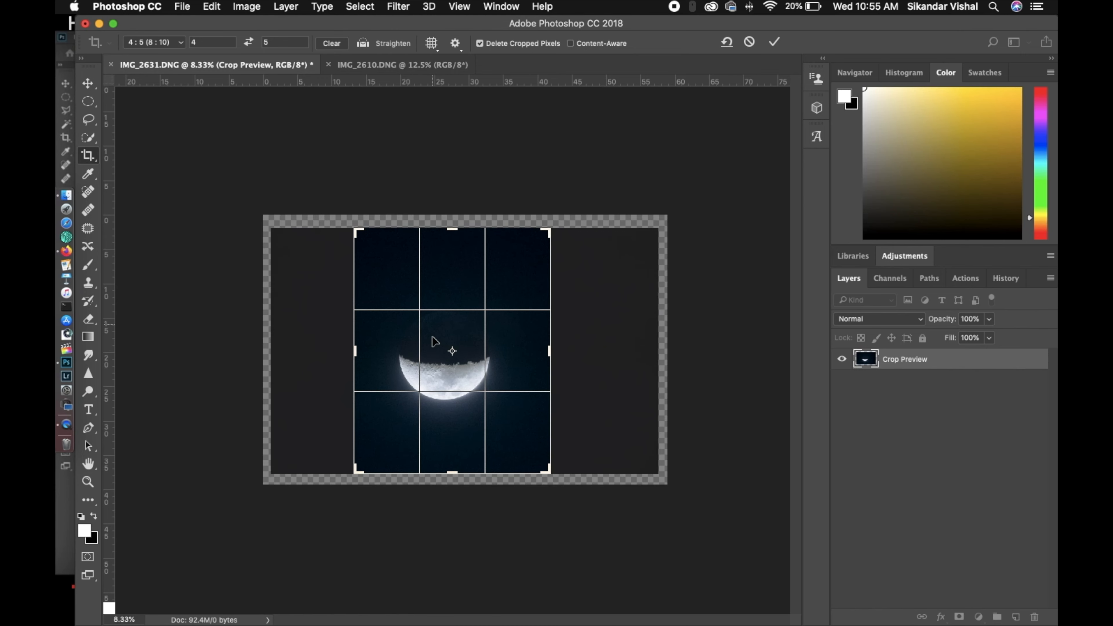
pyautogui.moveTo(434, 341); pyautogui.dragTo(458, 412)
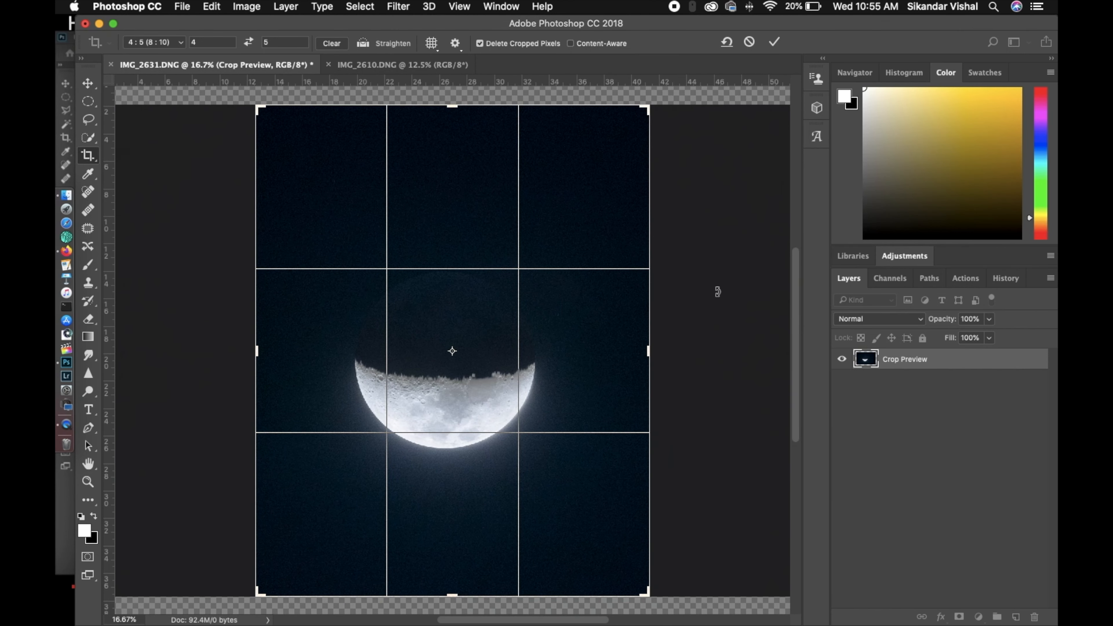
pyautogui.press('Return')
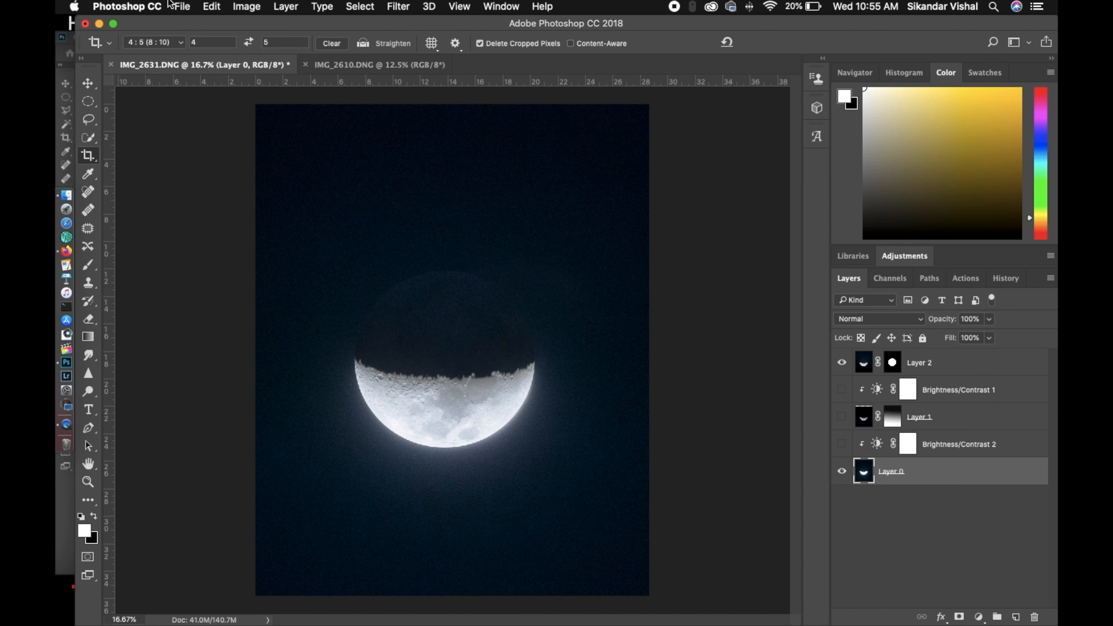
# Open IMG_8919.DNG from the full moon folder on the Desktop
pyautogui.click(187, 5)
pyautogui.click(198, 32)
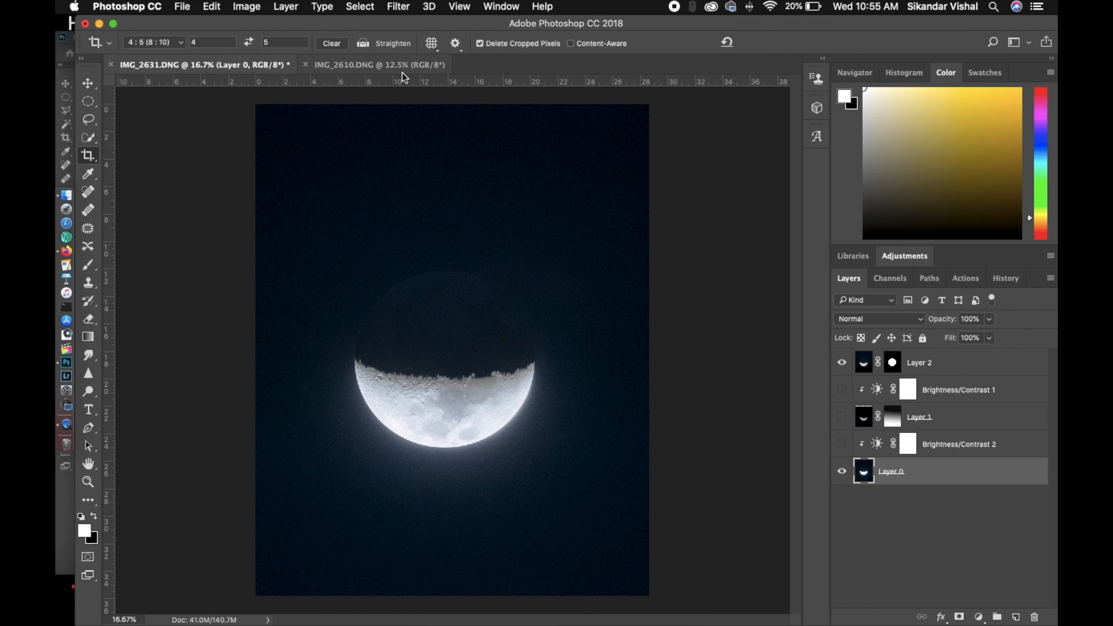
pyautogui.click(187, 6)
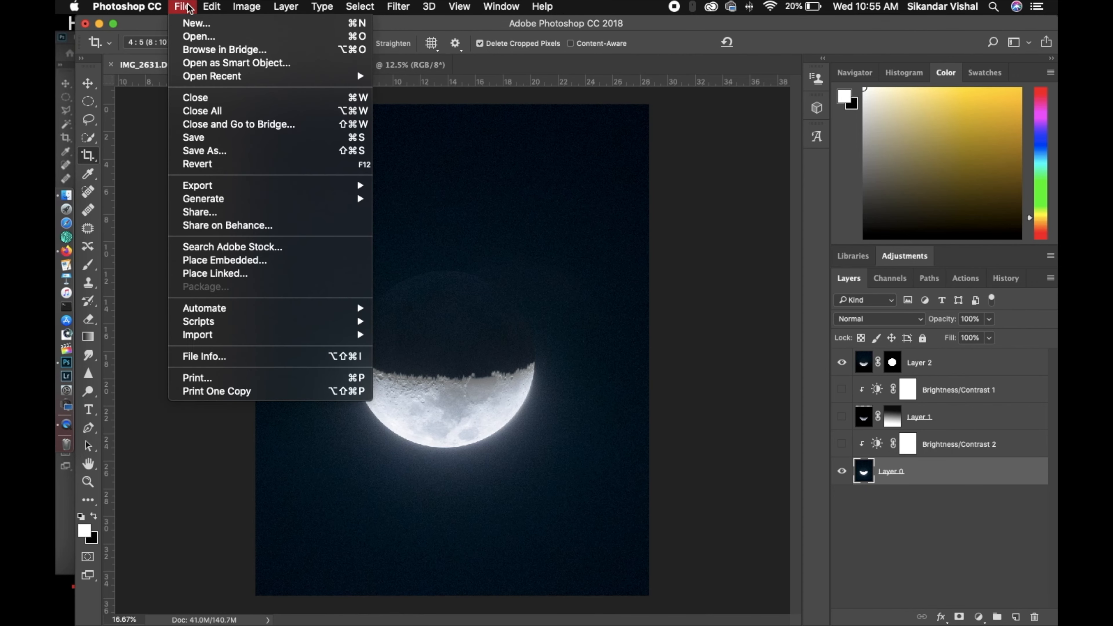
pyautogui.click(198, 33)
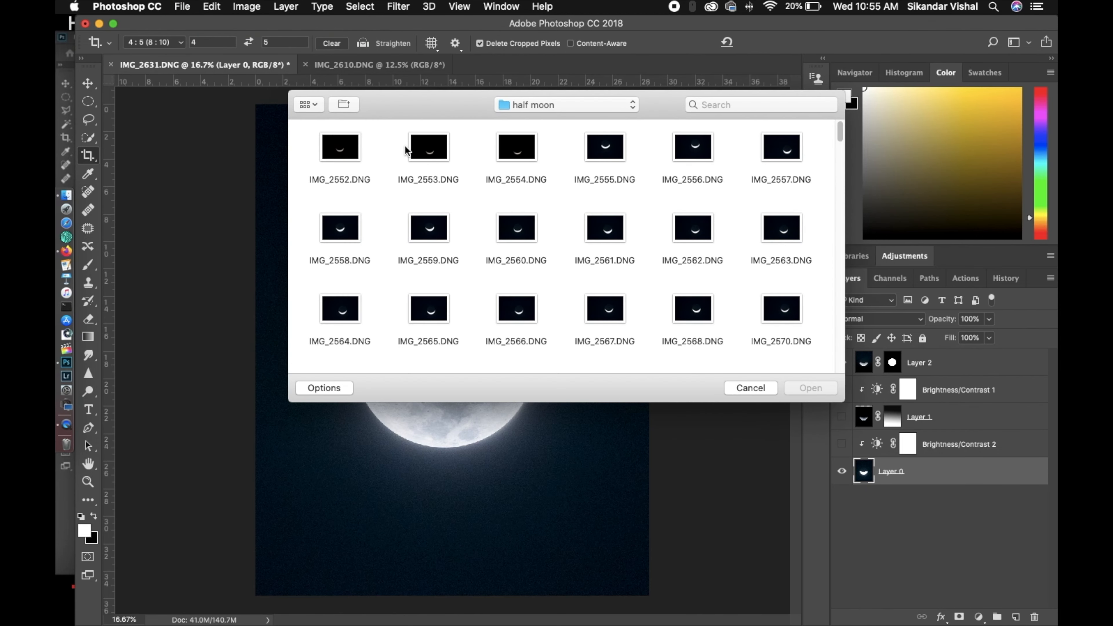
pyautogui.click(563, 101)
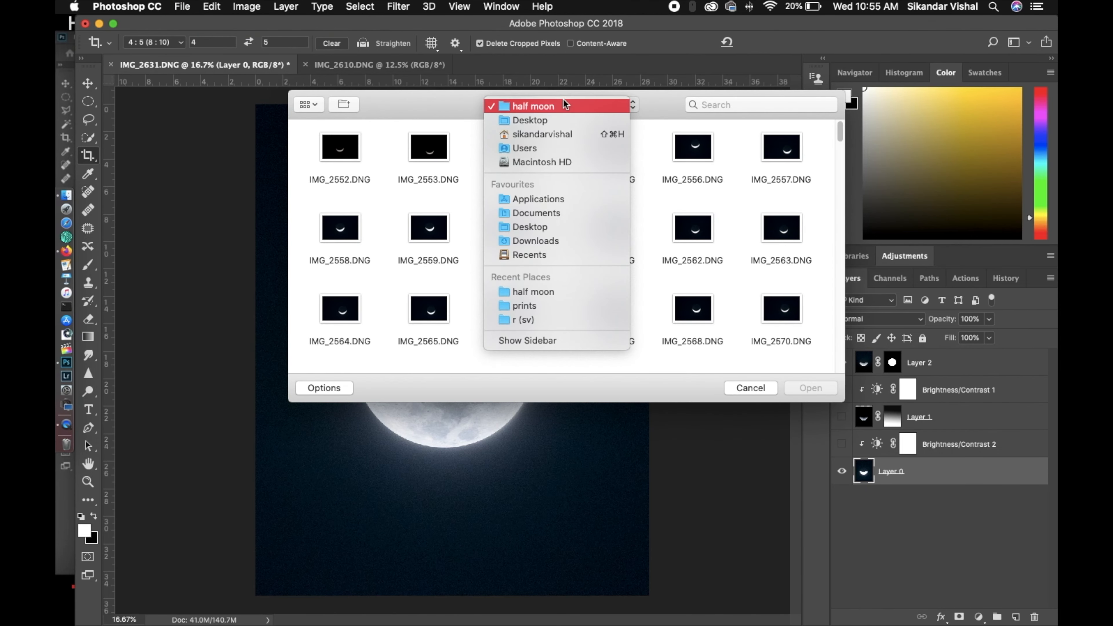
pyautogui.click(546, 222)
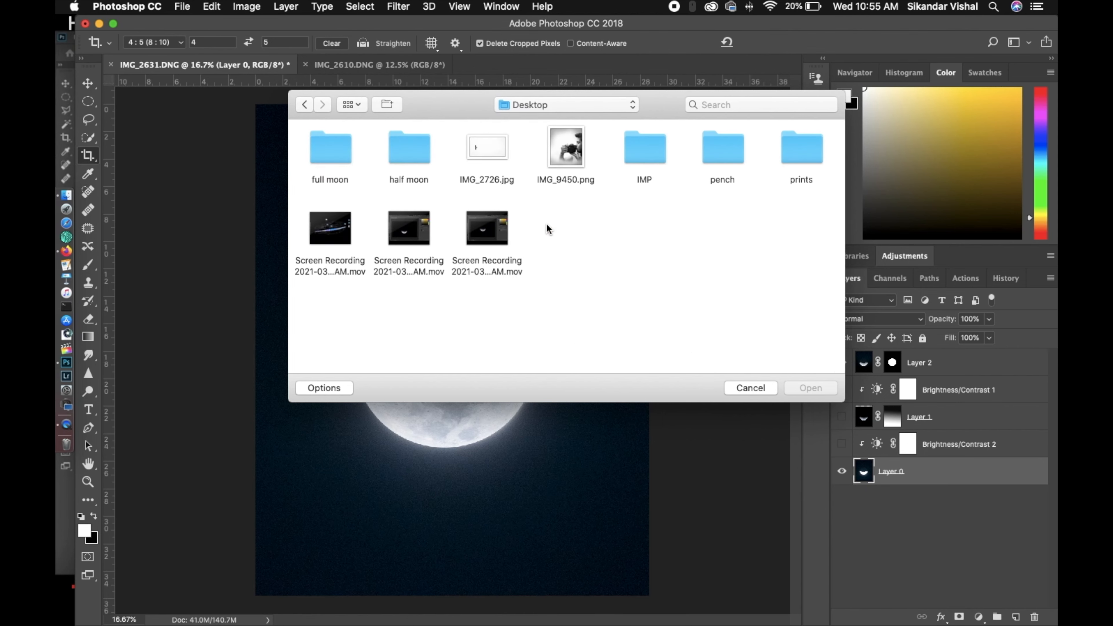
pyautogui.doubleClick(331, 159)
pyautogui.scroll(-5, 520, 235)
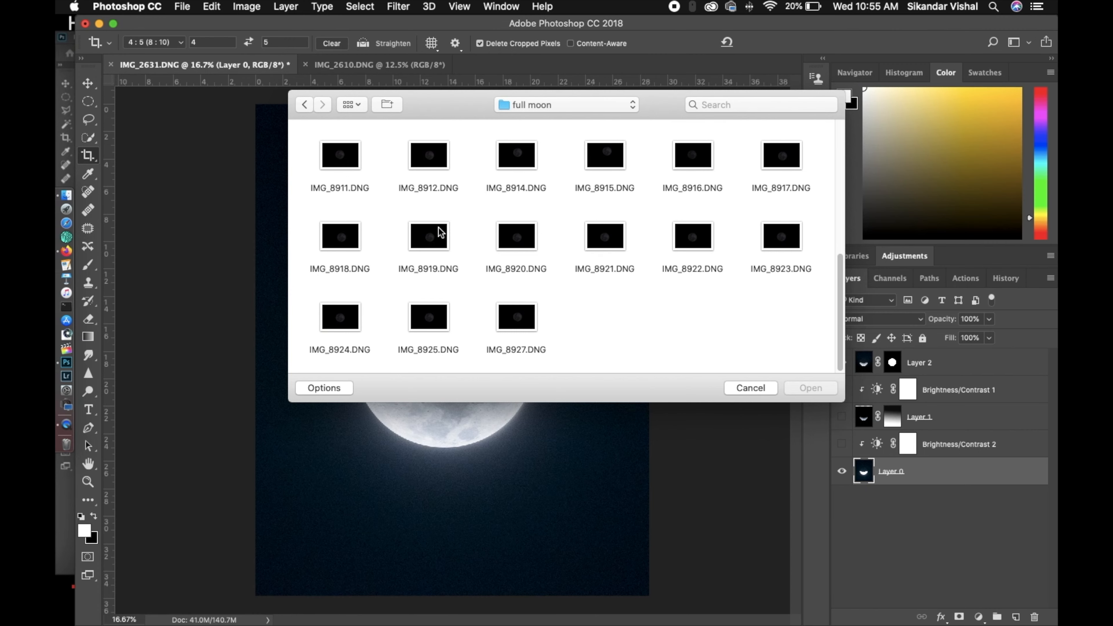
pyautogui.click(430, 236)
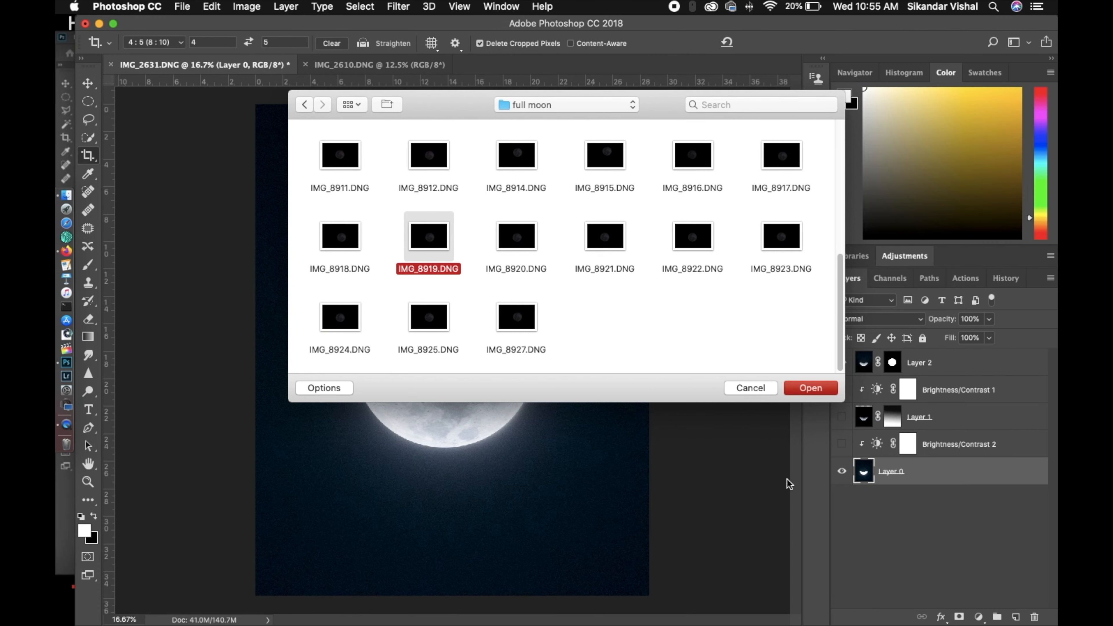
pyautogui.press('Return')
# Set Exposure to +1.65 and Highlights to +9 for the full moon raw photo, and open the image
pyautogui.moveTo(974, 311); pyautogui.dragTo(984, 324)
pyautogui.moveTo(955, 362); pyautogui.dragTo(964, 363)
pyautogui.press('Return')
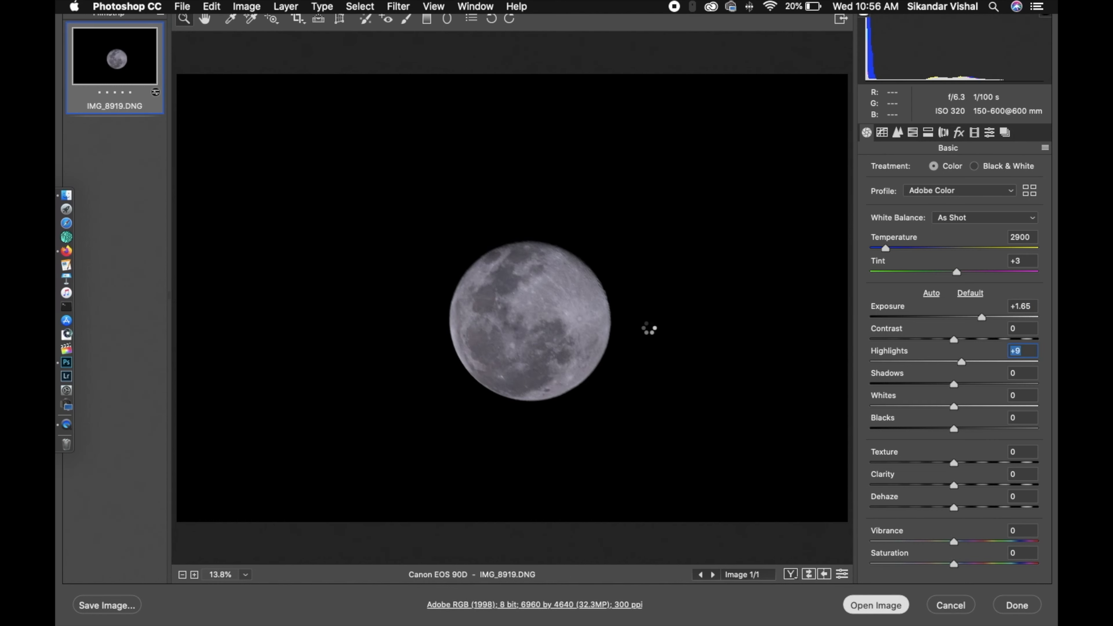
# Unlock the background layer of IMG_8919.DNG and select the entire canvas
pyautogui.moveTo(413, 312); pyautogui.dragTo(408, 307)
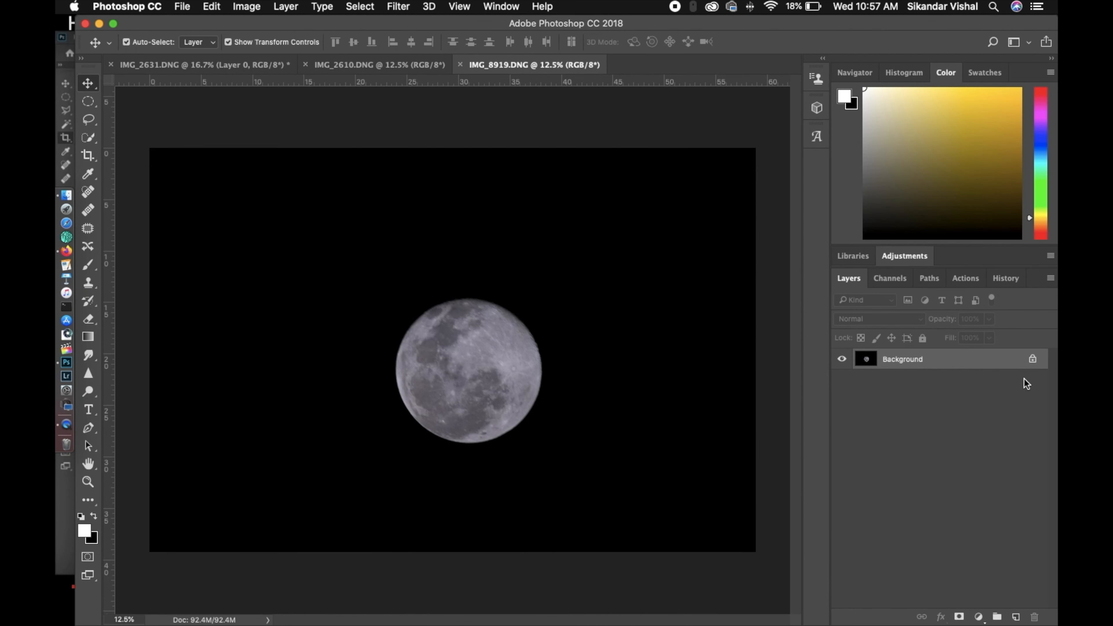
pyautogui.click(1032, 360)
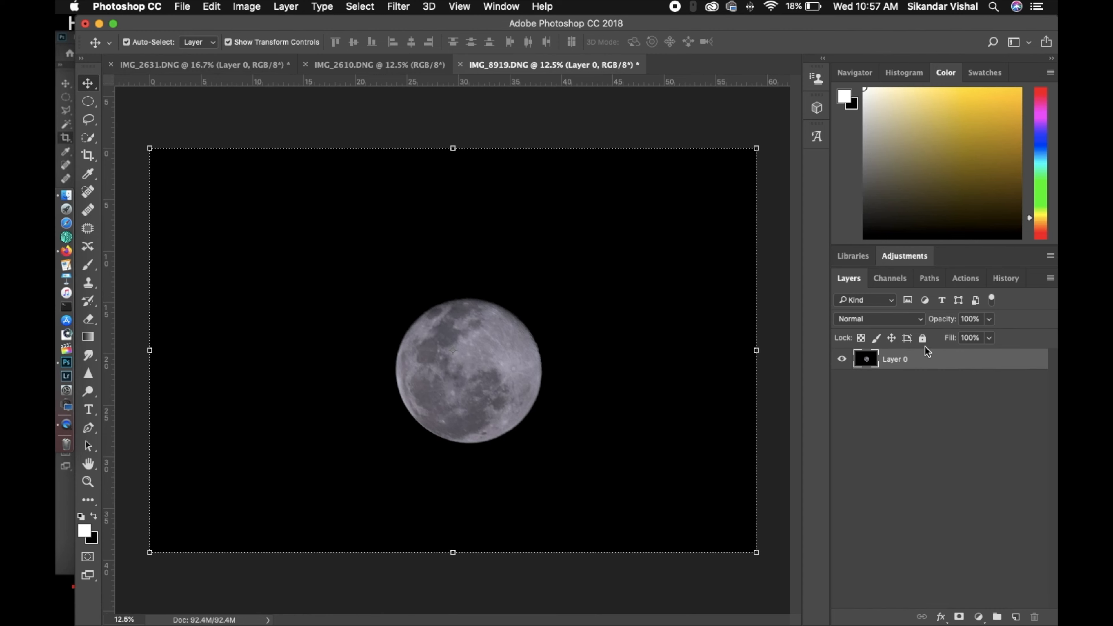
pyautogui.press('super+a')
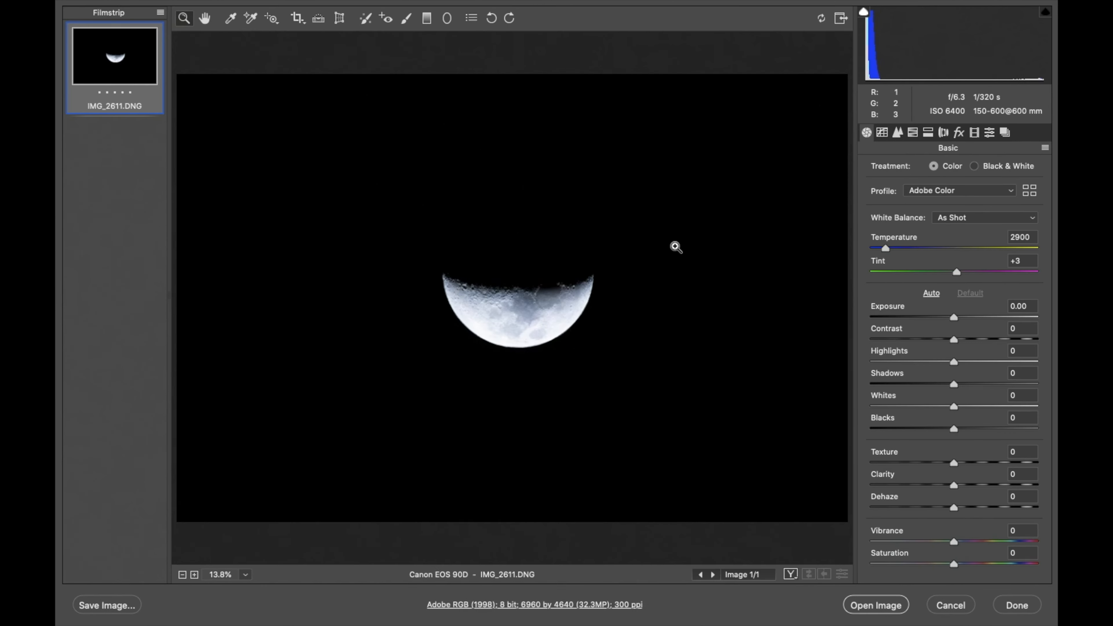
# Lower Highlights to about -13 and raise Exposure slightly for the IMG_2611.DNG raw photo, and open the image
pyautogui.moveTo(954, 362); pyautogui.dragTo(942, 363)
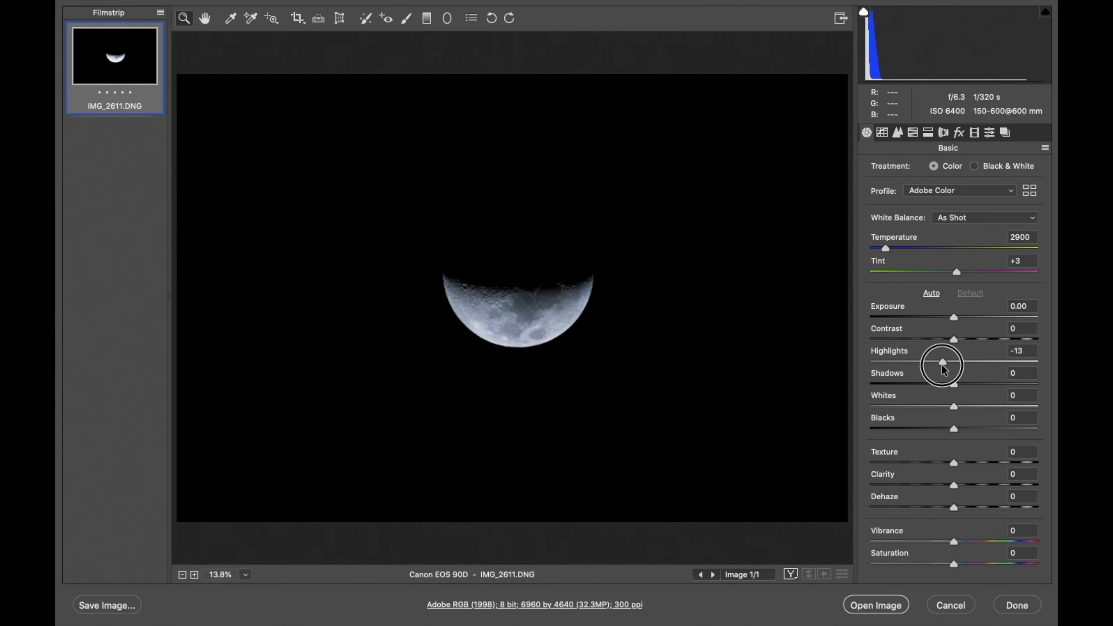
pyautogui.moveTo(954, 317); pyautogui.dragTo(962, 318)
pyautogui.click(854, 604)
# Unlock IMG_2611.DNG's background, copy the whole image into IMG_8919.DNG as a new layer, and select the full moon layer
pyautogui.click(1030, 361)
pyautogui.press('super+a')
pyautogui.press('super+c')
pyautogui.click(537, 66)
pyautogui.press('super+v')
pyautogui.click(941, 383)
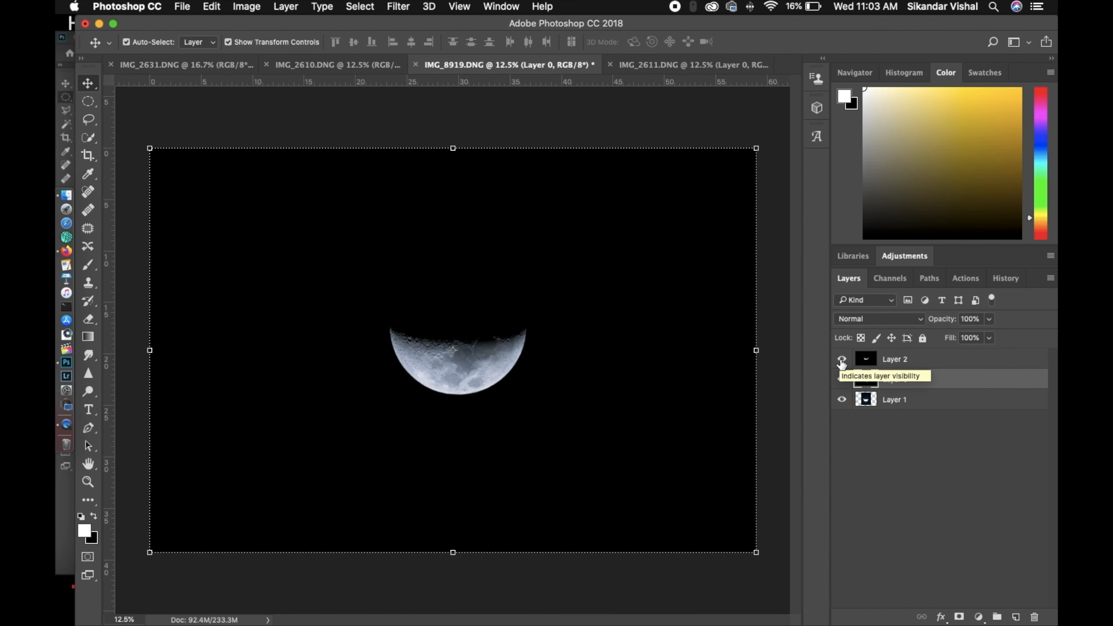
# Toggle Layer 2's visibility on and off to compare its half moon with the layers beneath
pyautogui.click(842, 360)
pyautogui.click(842, 360)
pyautogui.click(841, 360)
pyautogui.click(842, 360)
pyautogui.click(842, 360)
pyautogui.click(842, 360)
pyautogui.click(842, 360)
pyautogui.click(842, 361)
pyautogui.click(841, 360)
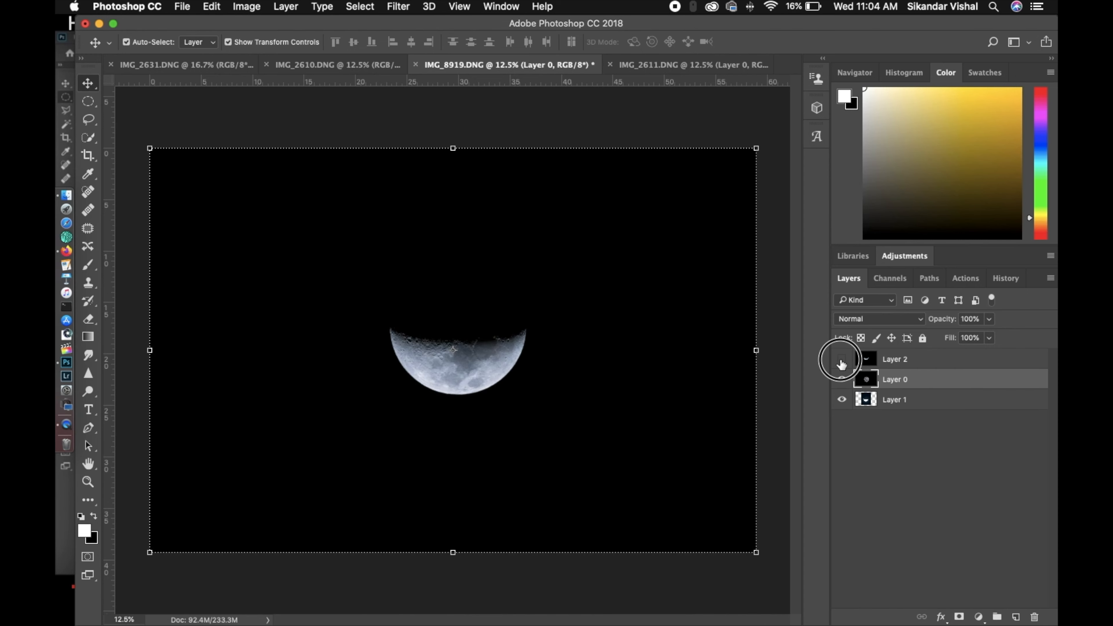
pyautogui.click(841, 361)
pyautogui.click(841, 360)
pyautogui.click(763, 132)
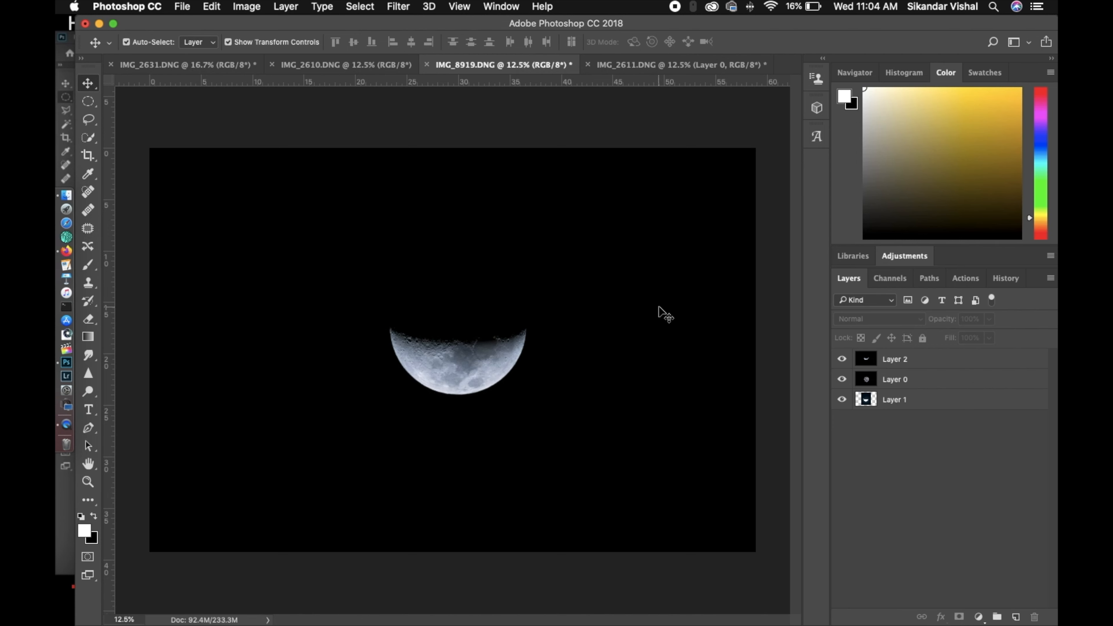
pyautogui.click(841, 360)
pyautogui.click(840, 360)
# Shift Layer 2's half moon up and left off the full moon, and set the layer's opacity to 85%
pyautogui.click(921, 359)
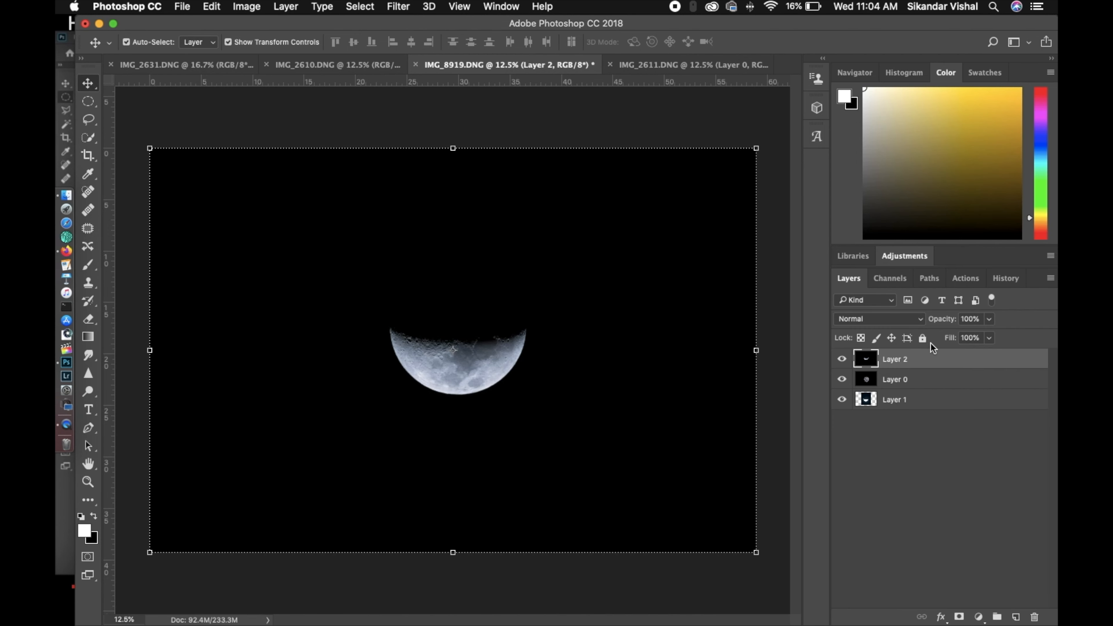
pyautogui.moveTo(943, 319); pyautogui.dragTo(925, 319)
pyautogui.moveTo(476, 385); pyautogui.dragTo(455, 339)
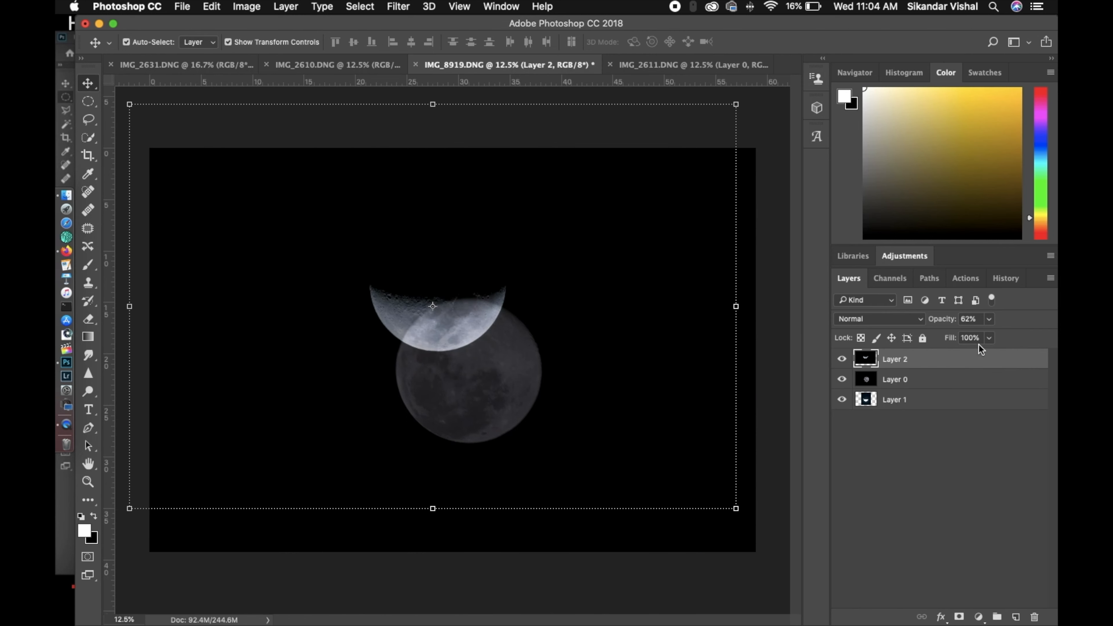
pyautogui.moveTo(936, 320); pyautogui.dragTo(976, 323)
pyautogui.press('super+equal')
pyautogui.press('super+equal')
pyautogui.press('super+equal')
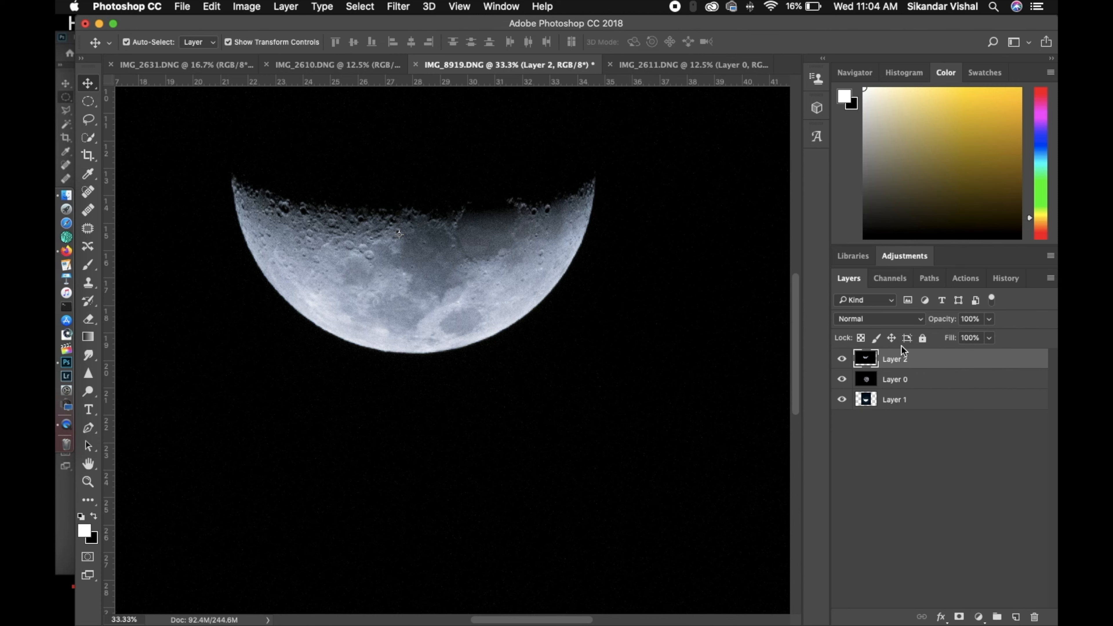
pyautogui.moveTo(931, 327); pyautogui.dragTo(932, 323)
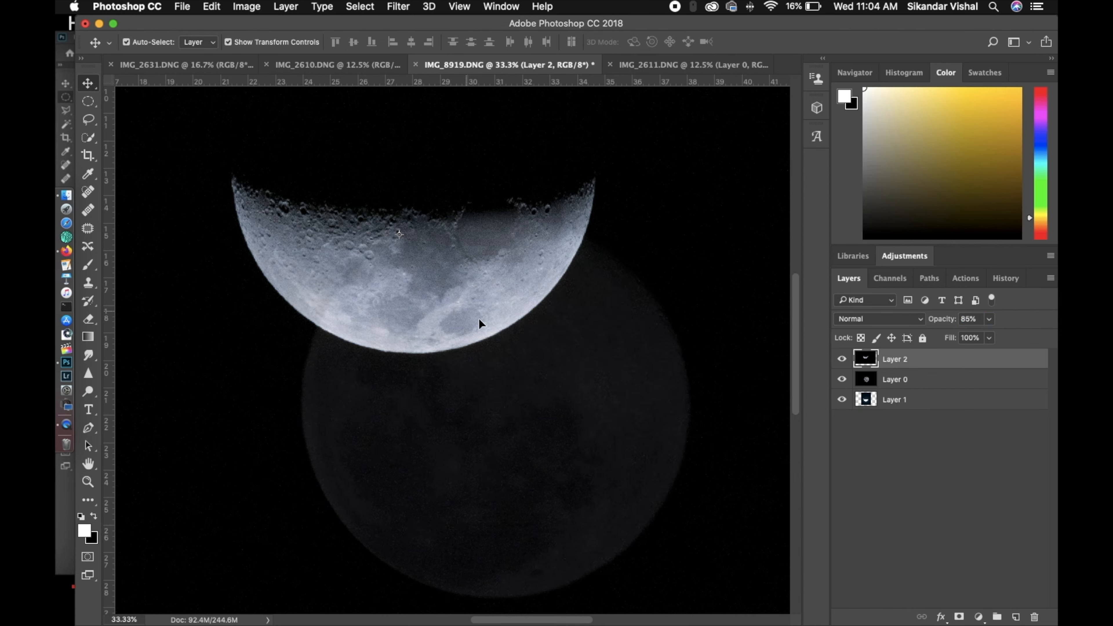
# Rotate Layer 2 by about 152.21°, place its lit part over the full moon's upper edge, and lower its opacity to about 66%
pyautogui.press('super+minus')
pyautogui.press('super+minus')
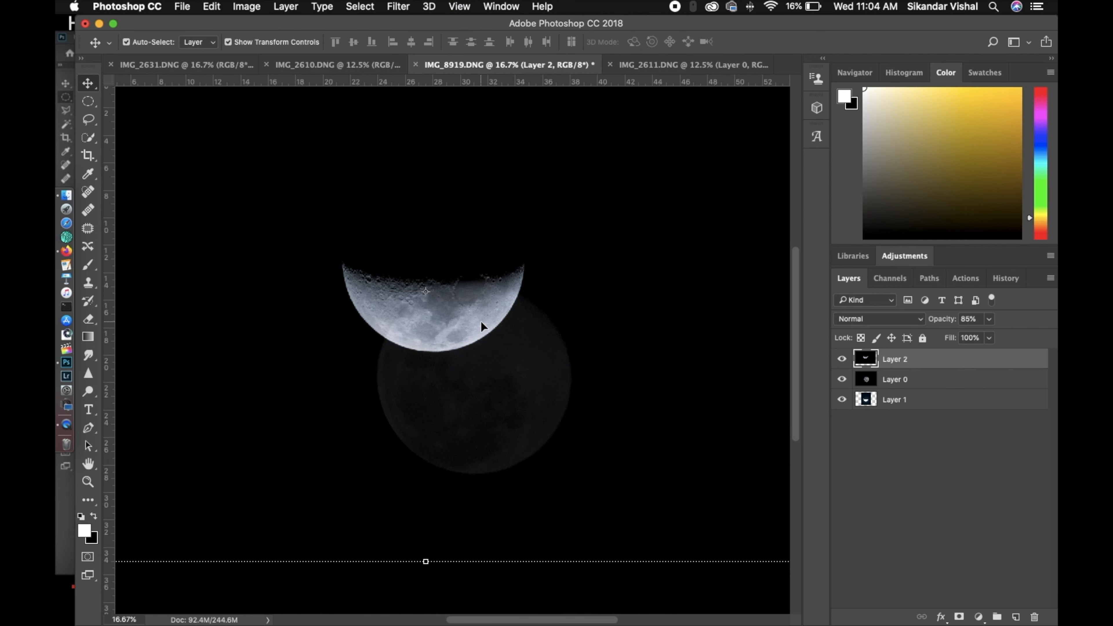
pyautogui.press('super+minus')
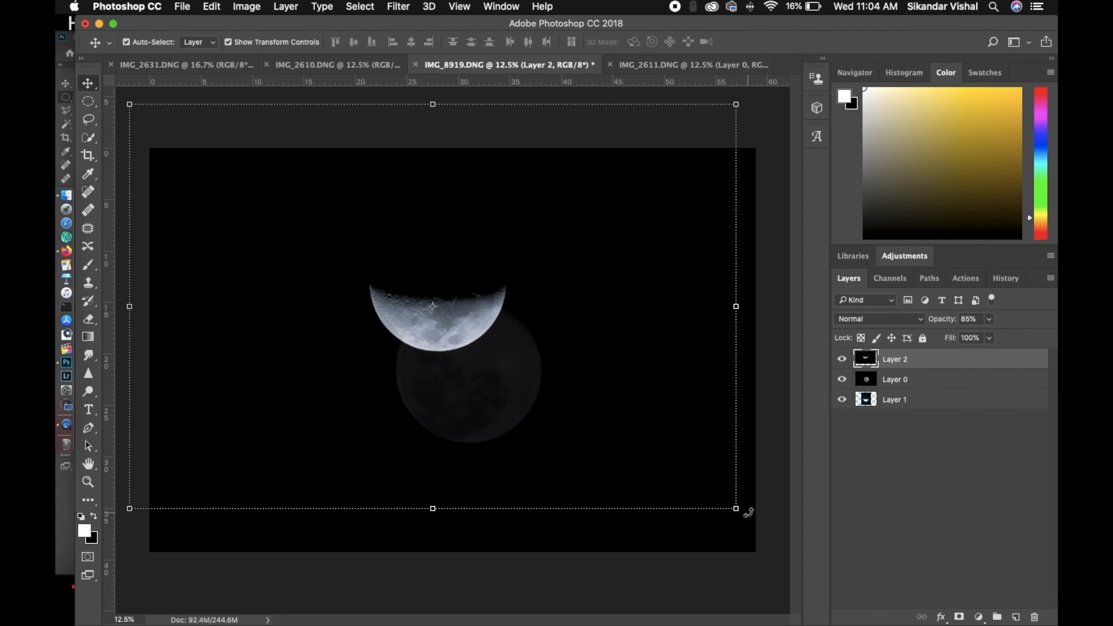
pyautogui.moveTo(743, 516); pyautogui.dragTo(212, 280)
pyautogui.moveTo(391, 281)
pyautogui.mouseDown()
pyautogui.moveTo(402, 373)
pyautogui.moveTo(435, 443)
pyautogui.moveTo(543, 511)
pyautogui.moveTo(451, 368)
pyautogui.moveTo(507, 535)
pyautogui.moveTo(423, 278)
pyautogui.moveTo(401, 281)
pyautogui.mouseUp()
pyautogui.moveTo(942, 319); pyautogui.dragTo(927, 318)
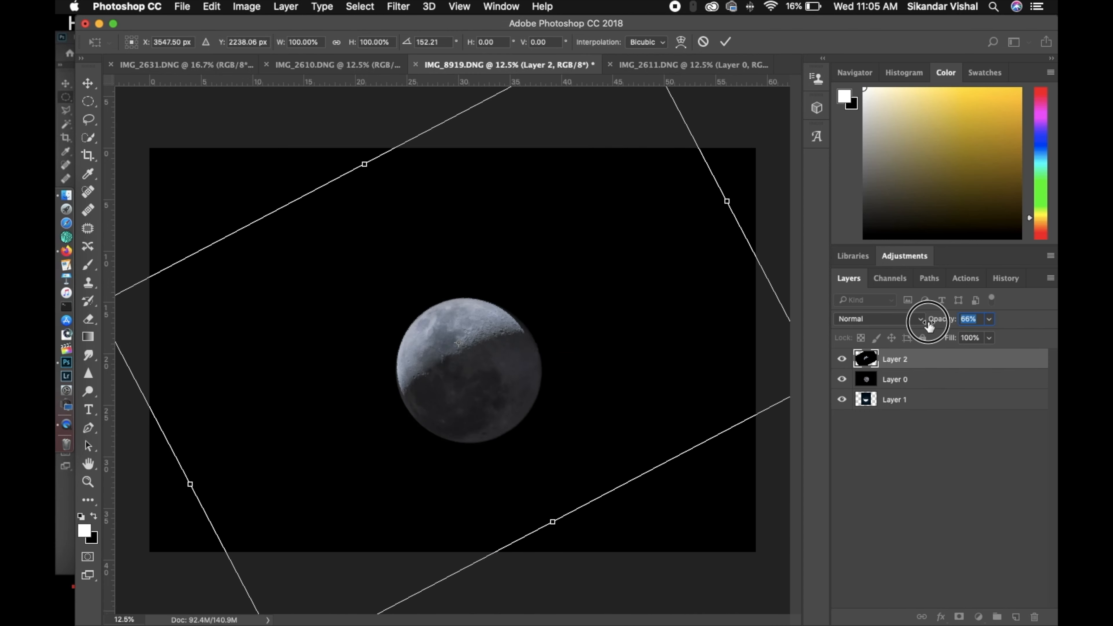
# Scale Layer 2 up to about 101% and nudge it down and right to match the full moon's outline
pyautogui.press('super+minus')
pyautogui.moveTo(696, 372); pyautogui.dragTo(700, 374)
pyautogui.press('super+equal')
pyautogui.press('super+equal')
pyautogui.press('super+equal')
pyautogui.press('Down')
pyautogui.press('Down')
pyautogui.press('Down')
pyautogui.press('Down')
pyautogui.press('Right')
pyautogui.press('Right')
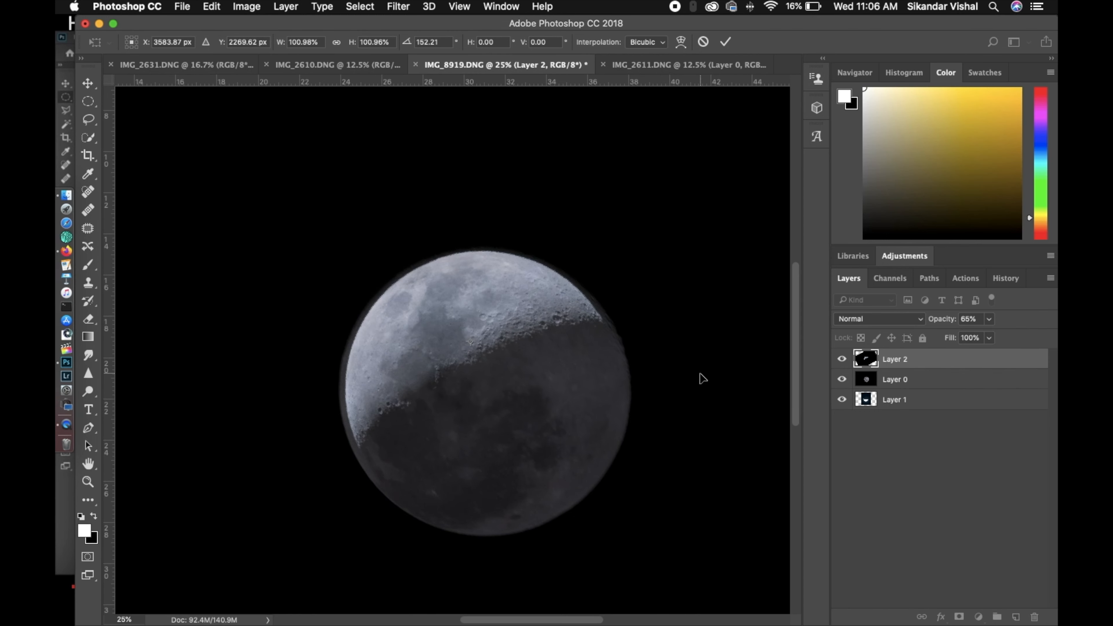
# Refine Layer 2's size from its side and corner, and nudge it down and right onto the full moon's edge
pyautogui.press('super+minus')
pyautogui.press('super+minus')
pyautogui.press('super+minus')
pyautogui.moveTo(210, 323); pyautogui.dragTo(205, 322)
pyautogui.moveTo(575, 132); pyautogui.dragTo(577, 129)
pyautogui.press('super+equal')
pyautogui.press('super+equal')
pyautogui.press('super+equal')
pyautogui.press('Down')
pyautogui.press('Down')
pyautogui.press('Down')
pyautogui.press('Right')
pyautogui.press('Right')
# Raise Layer 2's opacity slightly and make a final fine adjustment to its alignment with the full moon
pyautogui.moveTo(942, 319); pyautogui.dragTo(952, 323)
pyautogui.press('super+minus')
pyautogui.press('super+minus')
pyautogui.press('super+minus')
pyautogui.moveTo(718, 375); pyautogui.dragTo(717, 373)
pyautogui.press('super+equal')
pyautogui.press('super+equal')
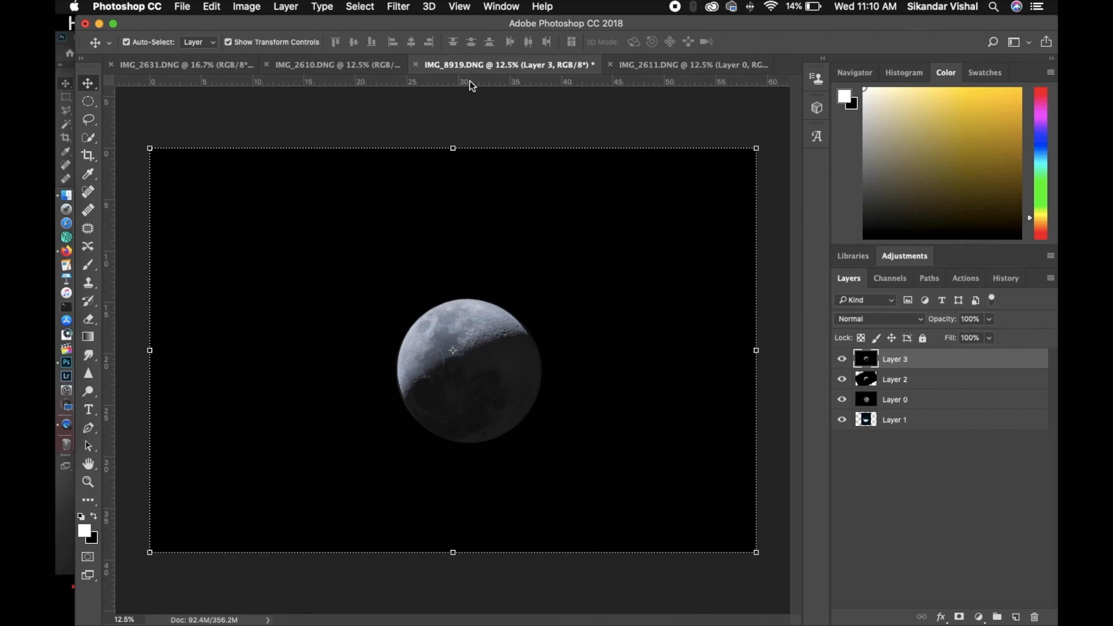
# Add a horizontal guide touching the moon's top edge and a vertical guide touching its left edge
pyautogui.moveTo(470, 81); pyautogui.dragTo(503, 292)
pyautogui.moveTo(505, 297); pyautogui.dragTo(505, 300)
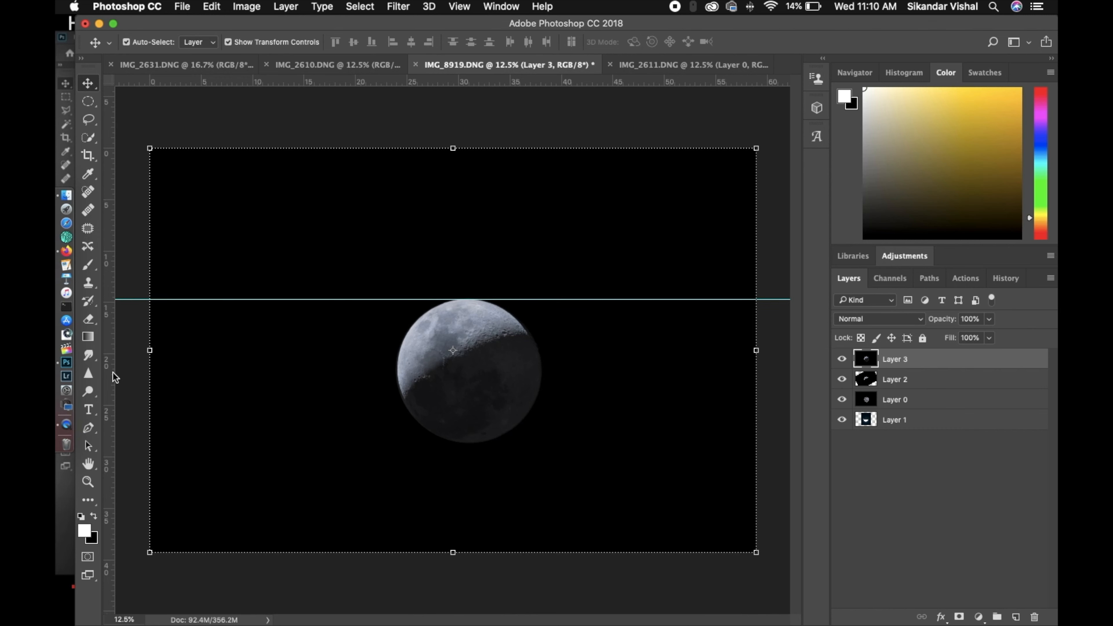
pyautogui.moveTo(109, 373); pyautogui.dragTo(397, 412)
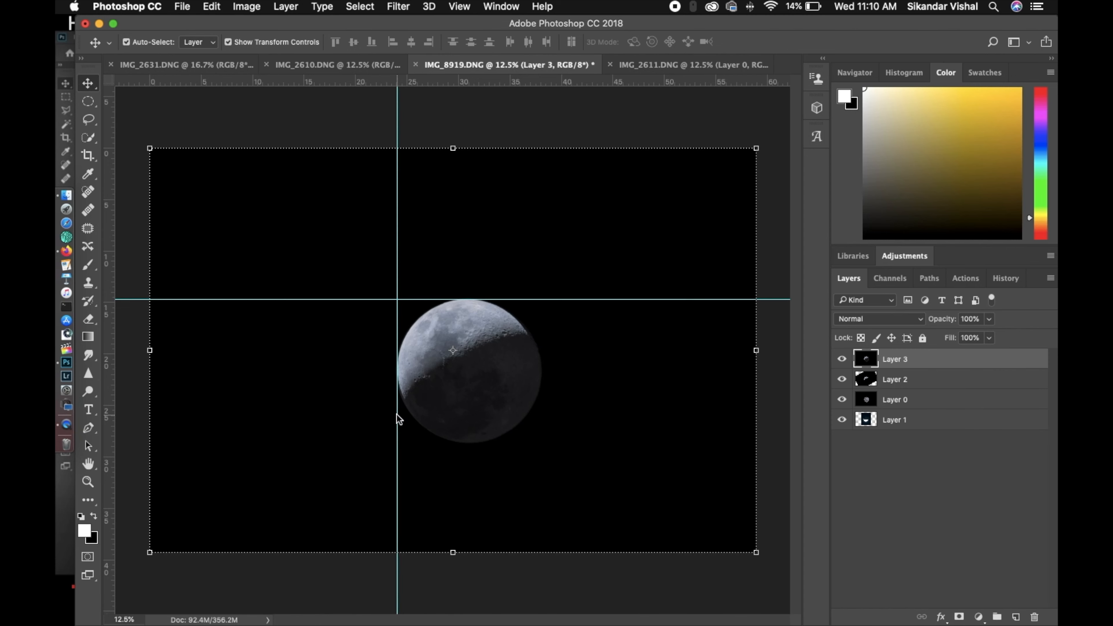
# Select the moon with a circular Elliptical Marquee starting at the guides' intersection, and add it as a mask on Layer 3
pyautogui.click(92, 105)
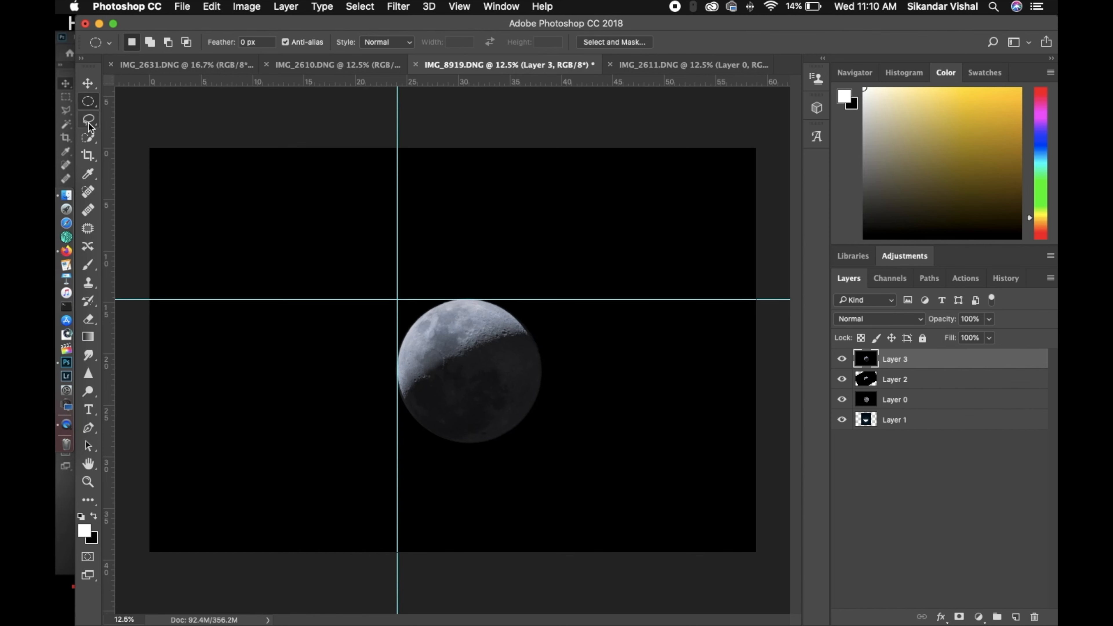
pyautogui.rightClick(87, 101)
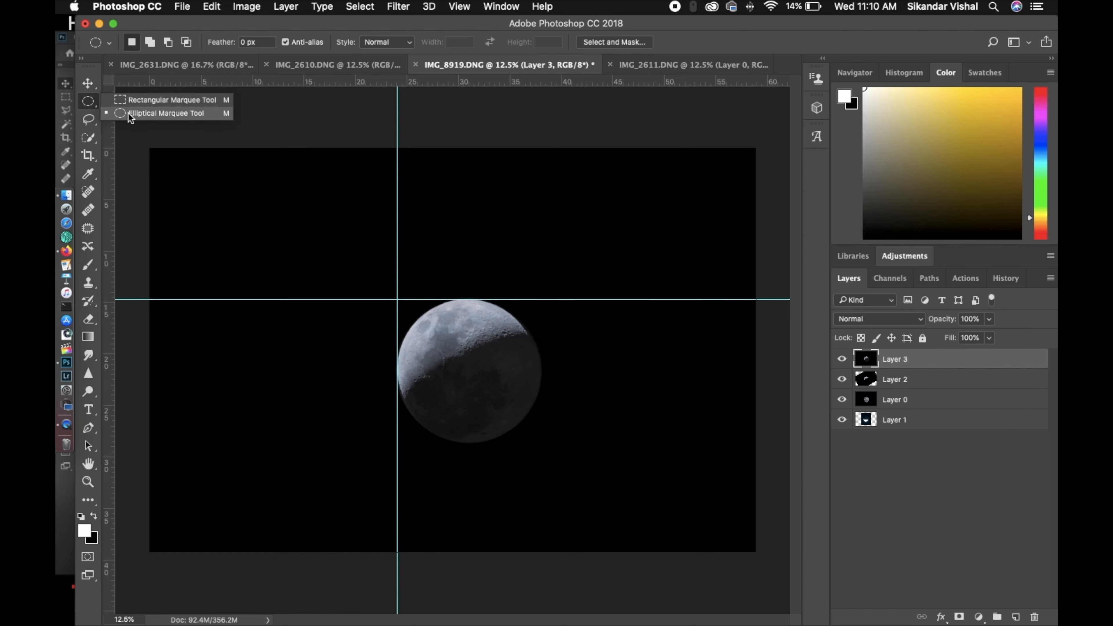
pyautogui.click(145, 113)
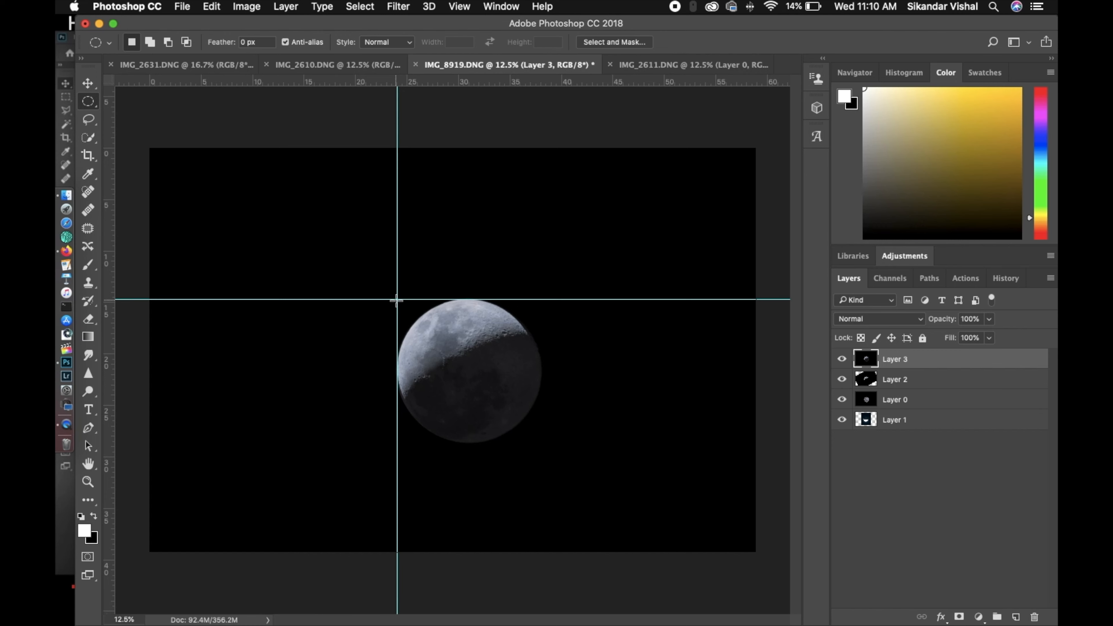
pyautogui.moveTo(397, 300); pyautogui.dragTo(535, 435)
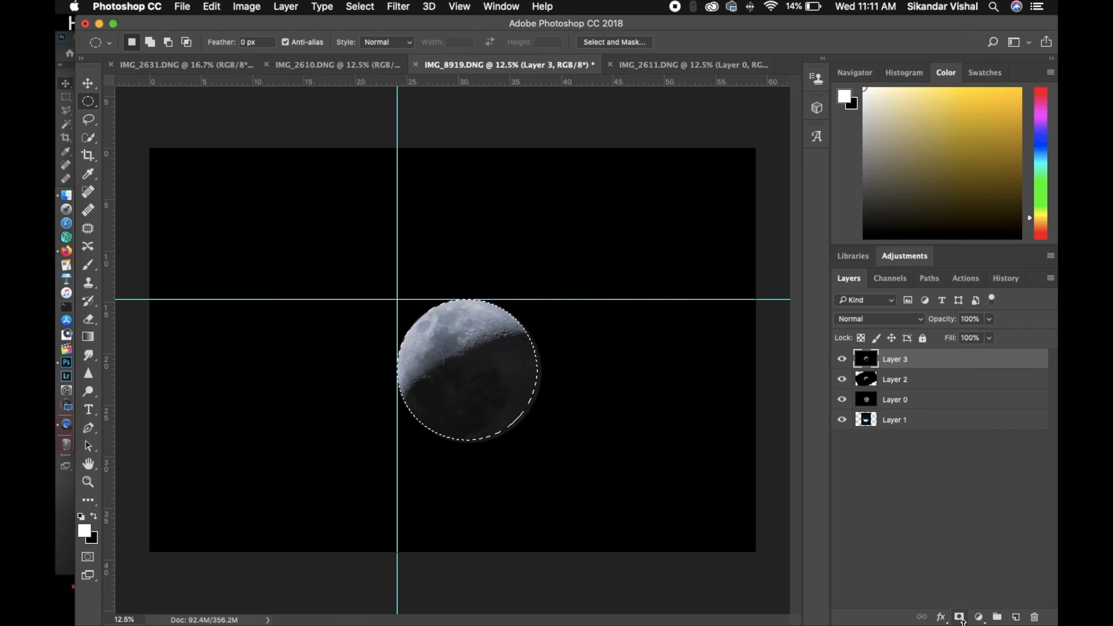
pyautogui.click(959, 617)
# Hide Layer 2 and Layer 0 but keep Layer 1 visible, and clear the guides and rulers from view
pyautogui.moveTo(842, 379); pyautogui.dragTo(844, 423)
pyautogui.click(459, 7)
pyautogui.click(479, 333)
pyautogui.press('super+r')
pyautogui.click(842, 420)
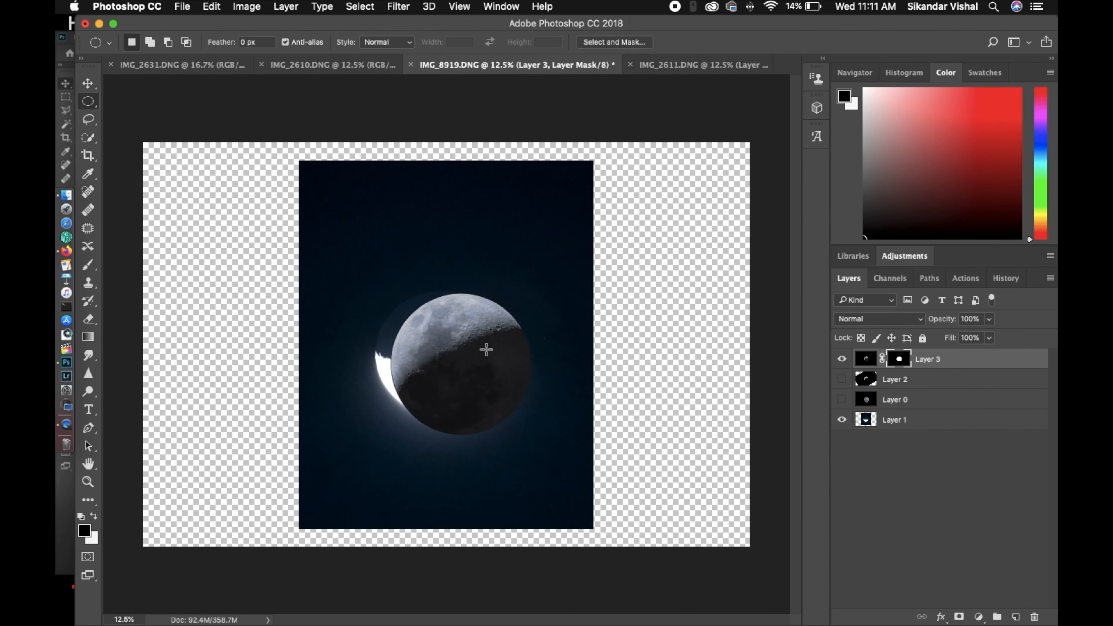
# Rotate Layer 1 by about 141.58° and position its glow behind the masked moon's lit edge
pyautogui.click(882, 420)
pyautogui.press('super+t')
pyautogui.moveTo(499, 427)
pyautogui.mouseDown()
pyautogui.moveTo(515, 438)
pyautogui.moveTo(491, 444)
pyautogui.mouseUp()
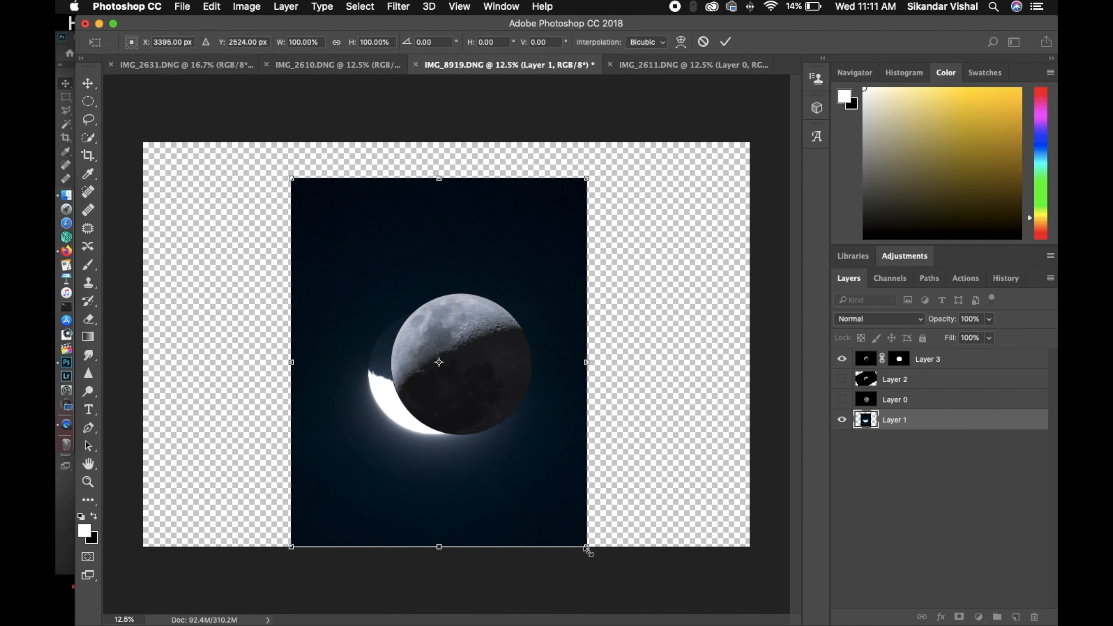
pyautogui.moveTo(596, 550); pyautogui.dragTo(358, 346)
pyautogui.moveTo(415, 337); pyautogui.dragTo(434, 343)
pyautogui.press('super+plus')
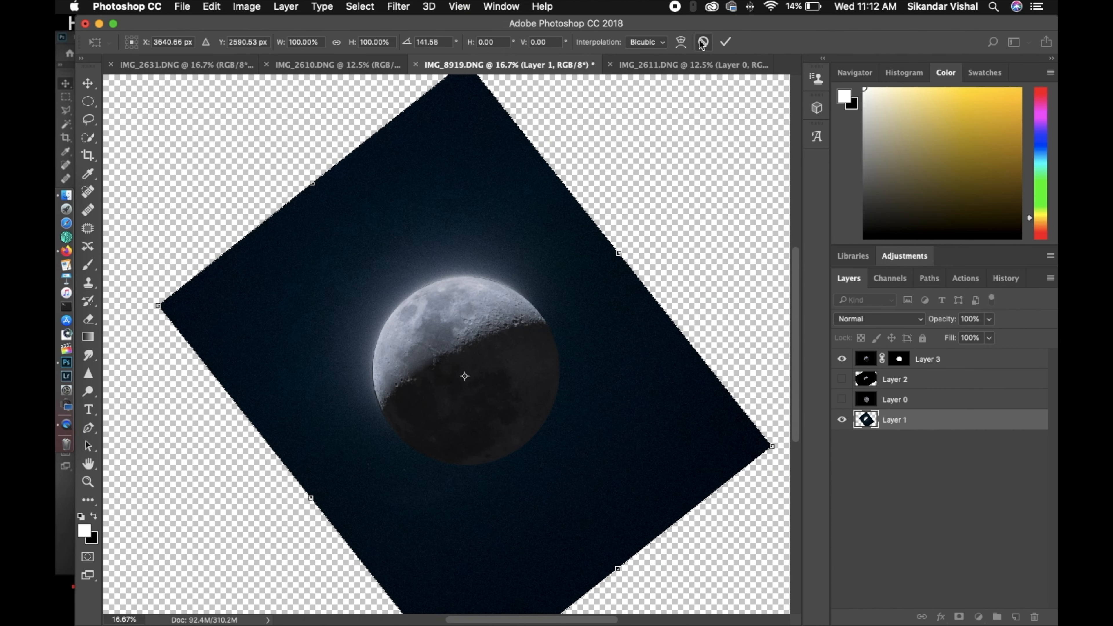
pyautogui.press('Return')
# Crop the canvas to a portrait frame around the moon, inside the dark blue sky area
pyautogui.press('m')
pyautogui.click(986, 359)
pyautogui.press('c')
pyautogui.moveTo(460, 86); pyautogui.dragTo(481, 154)
pyautogui.moveTo(294, 536); pyautogui.dragTo(323, 523)
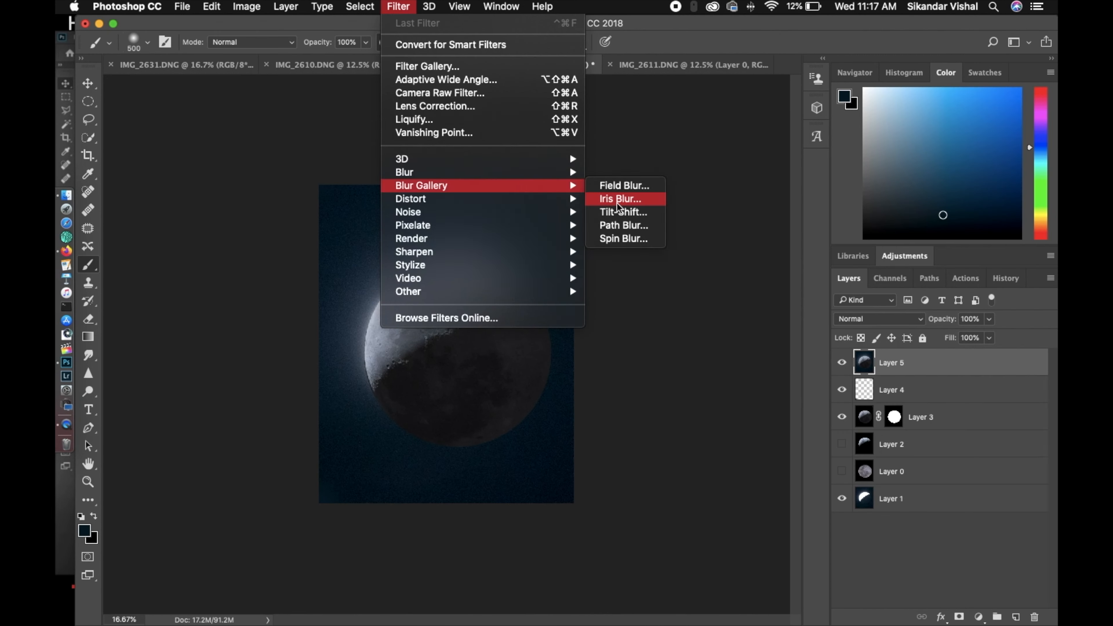
# Open the Camera Raw filter on Layer 5, set Temperature to +16 and lower the Blues saturation to about -52
pyautogui.click(641, 269)
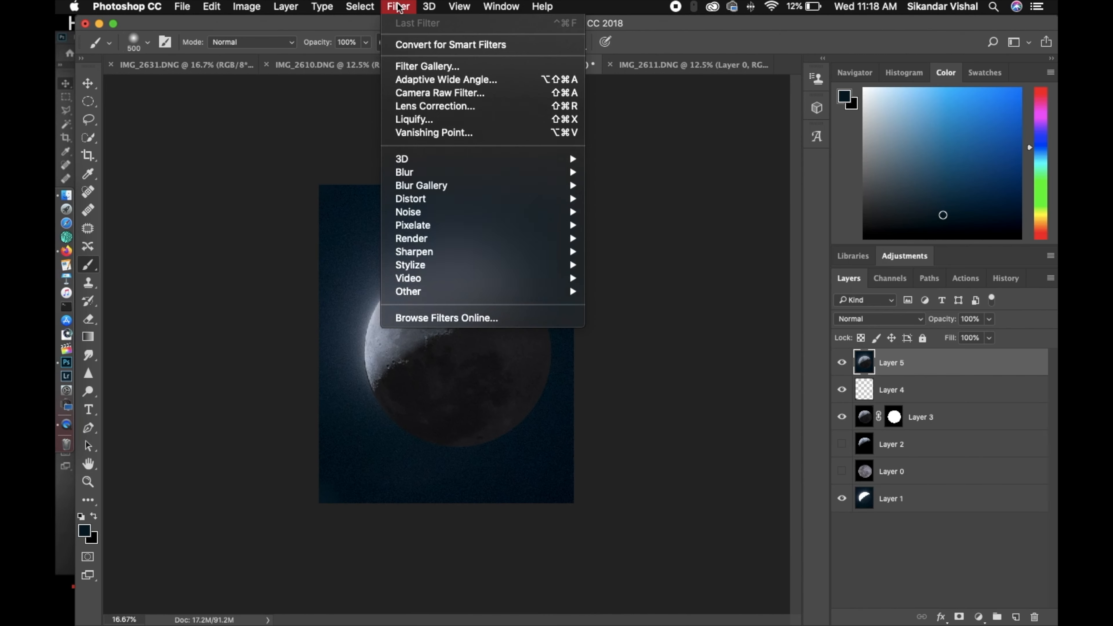
pyautogui.click(423, 99)
pyautogui.moveTo(954, 248); pyautogui.dragTo(967, 248)
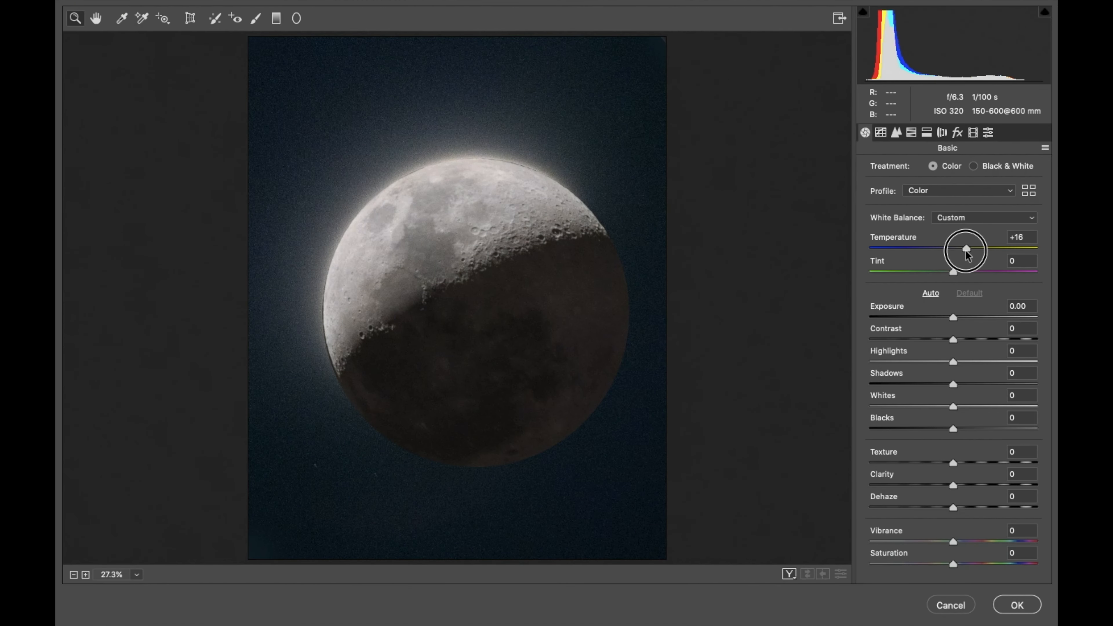
pyautogui.click(942, 134)
pyautogui.click(912, 133)
pyautogui.moveTo(951, 338); pyautogui.dragTo(907, 344)
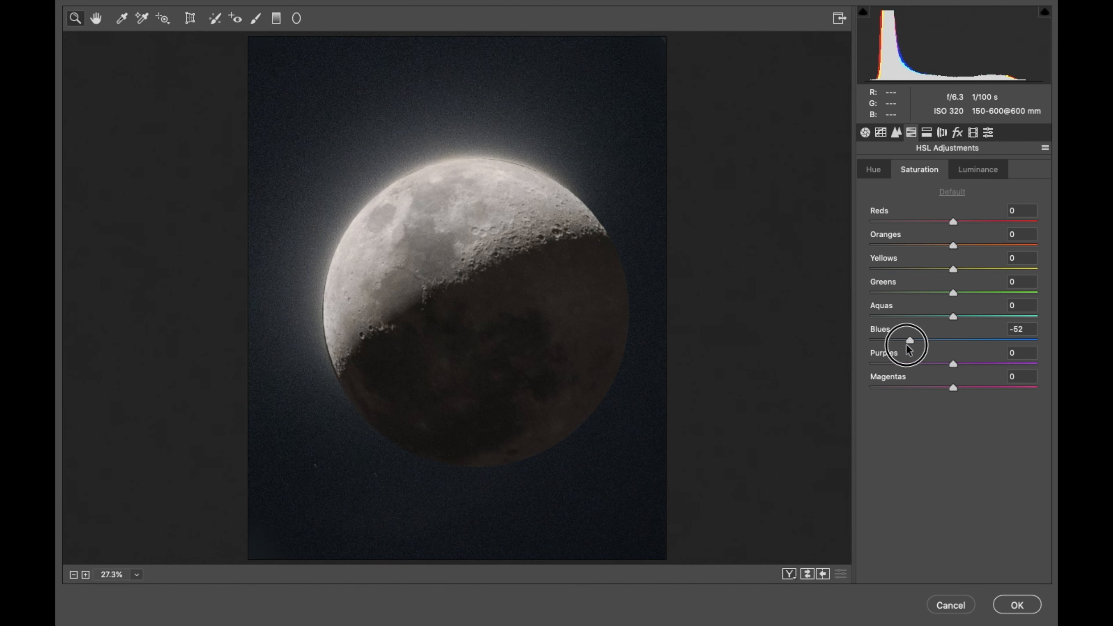
# Set the Sharpening Amount to 1 and Luminance noise reduction to 10, and apply the Camera Raw filter
pyautogui.click(959, 136)
pyautogui.click(973, 133)
pyautogui.click(941, 132)
pyautogui.click(897, 132)
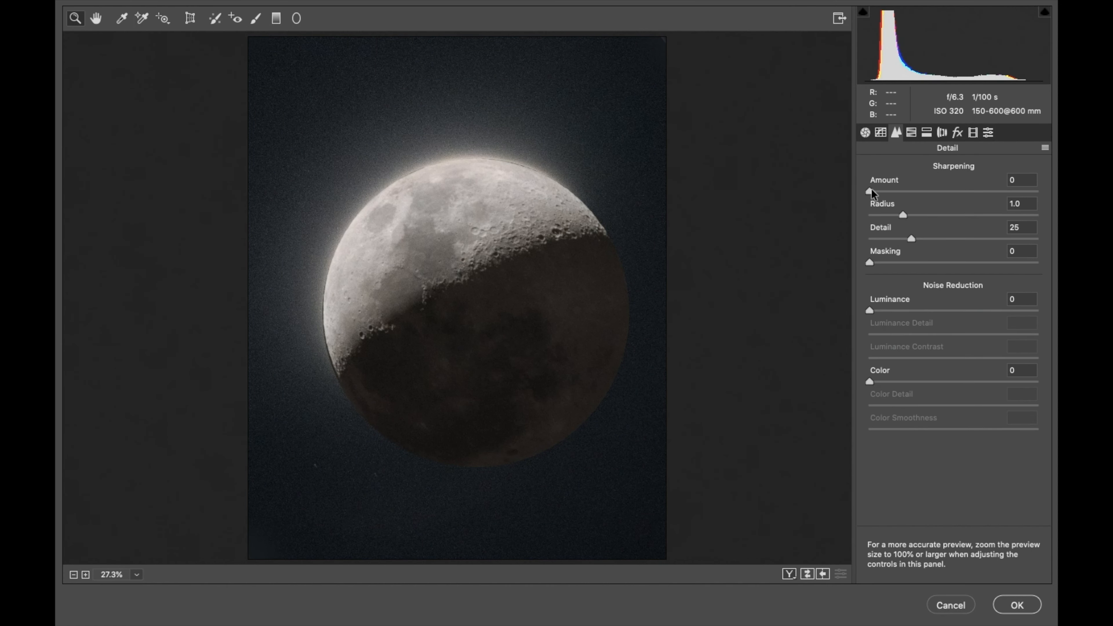
pyautogui.moveTo(870, 311); pyautogui.dragTo(886, 311)
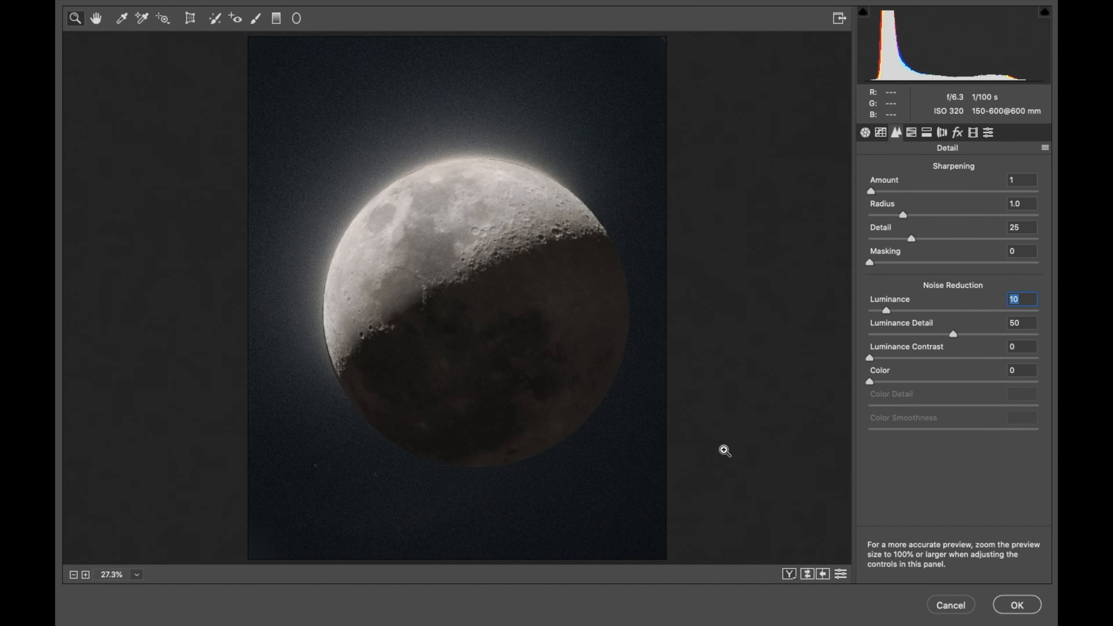
pyautogui.click(1017, 605)
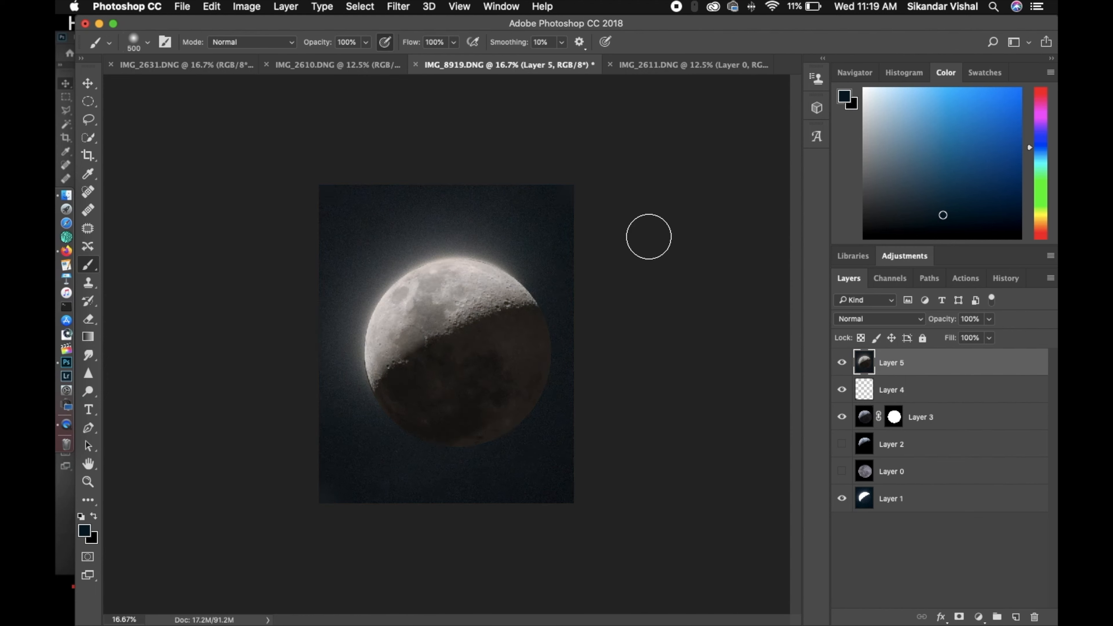